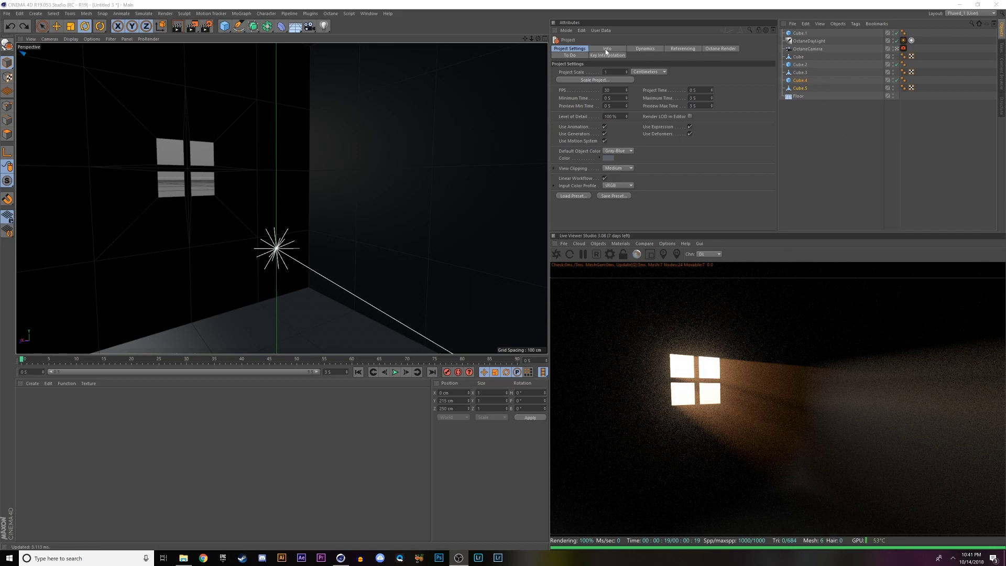
# Step: Create a new project and add a floor object to the scene
pyautogui.click(9, 13)
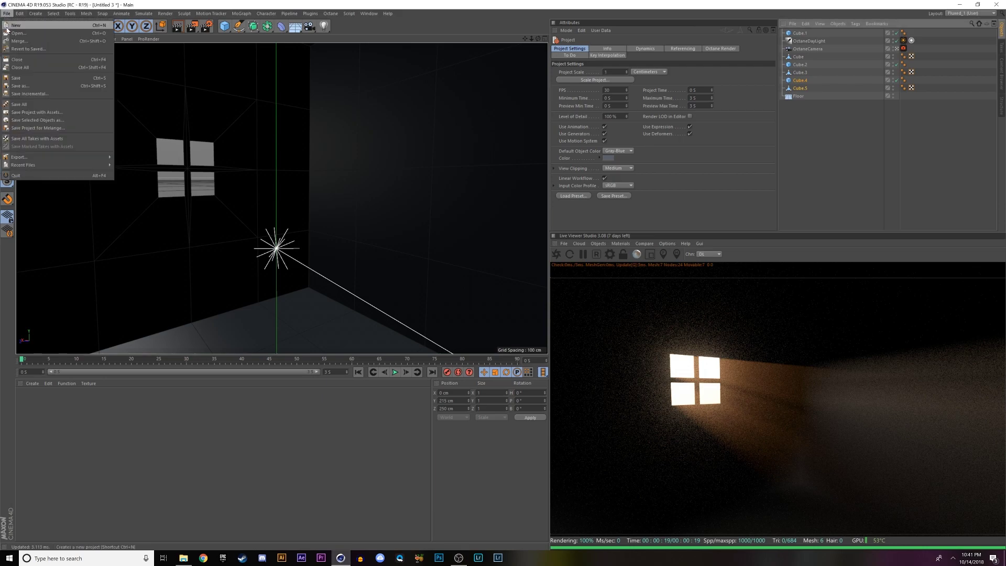
pyautogui.click(13, 27)
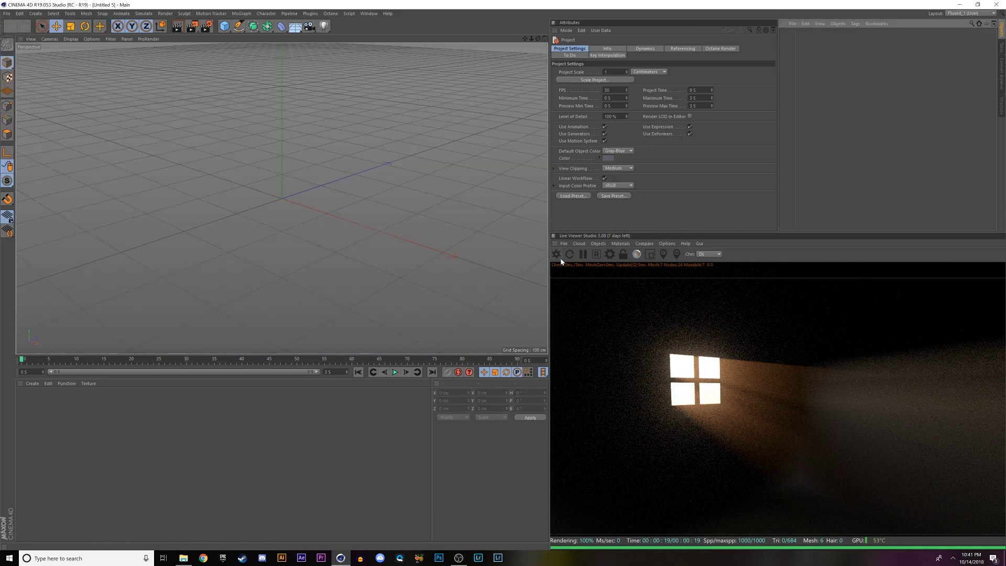
pyautogui.click(287, 27)
pyautogui.hotkey('ctrl', 'z')
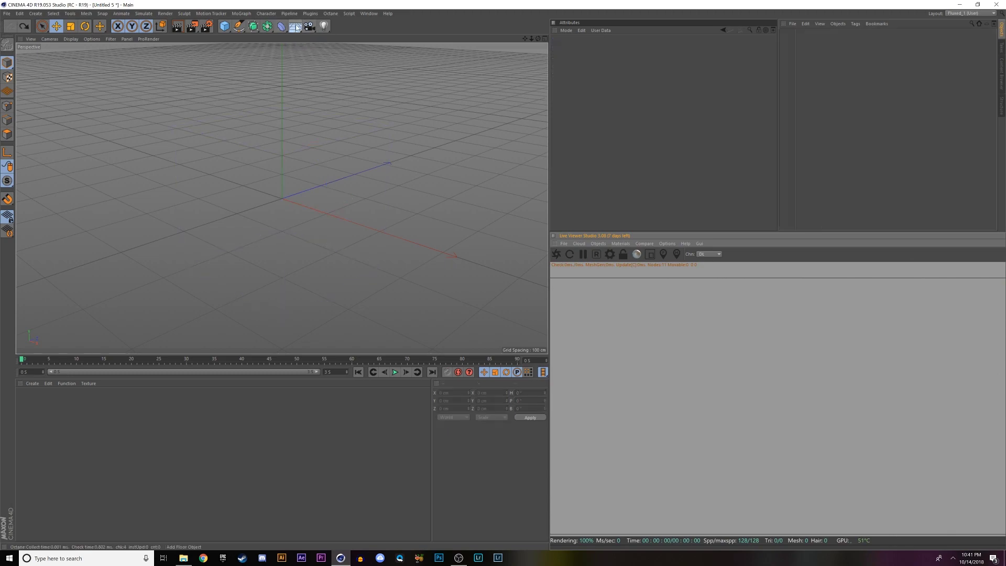
pyautogui.click(297, 28)
# Step: Add a cube and raise it 100 cm along Y so it sits on the floor
pyautogui.click(226, 28)
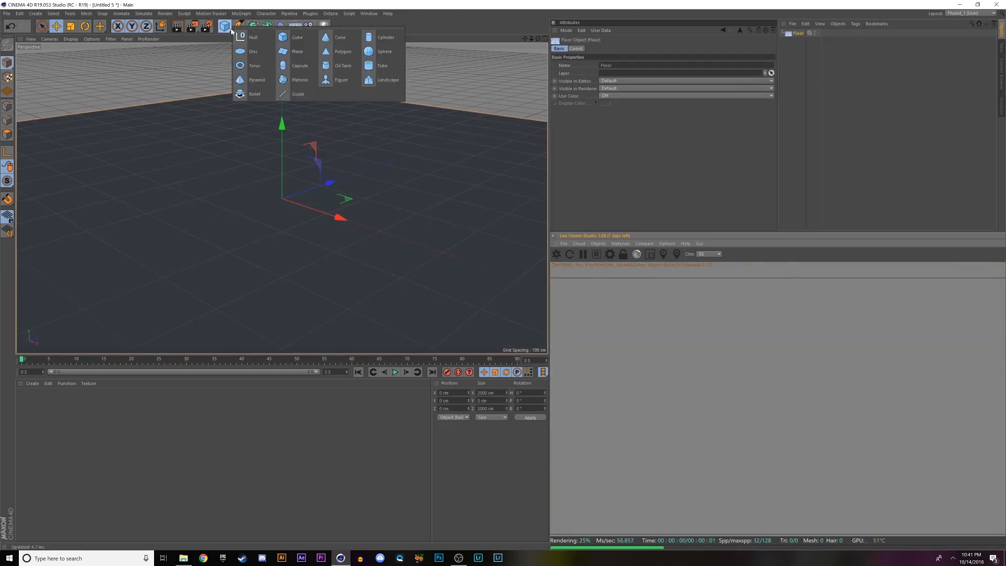
pyautogui.click(282, 38)
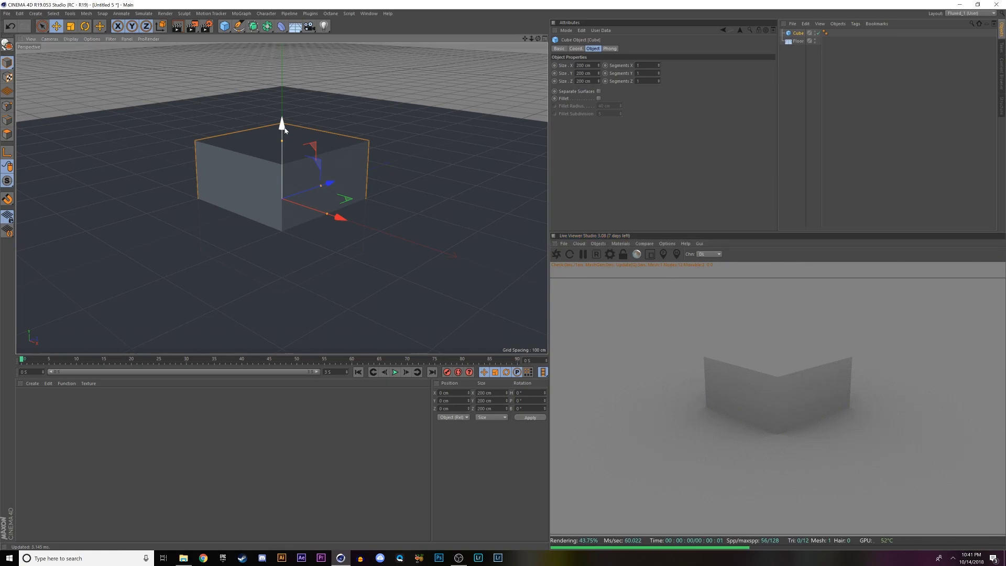
pyautogui.moveTo(285, 130); pyautogui.dragTo(283, 76)
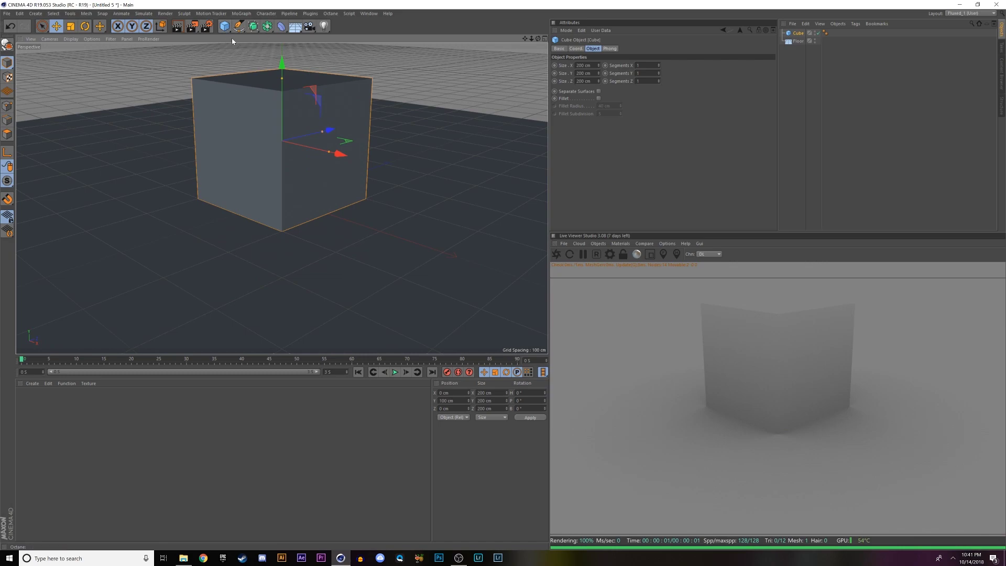
# Step: Show the viewport in Gouraud Shading (Lines) and set the cube's X, Y and Z segments to 4
pyautogui.click(70, 39)
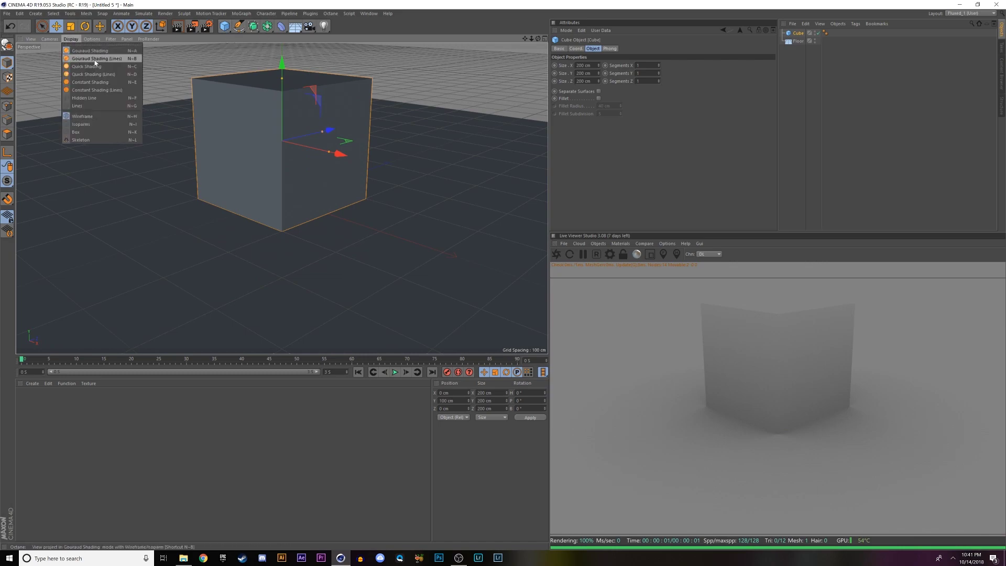
pyautogui.click(95, 59)
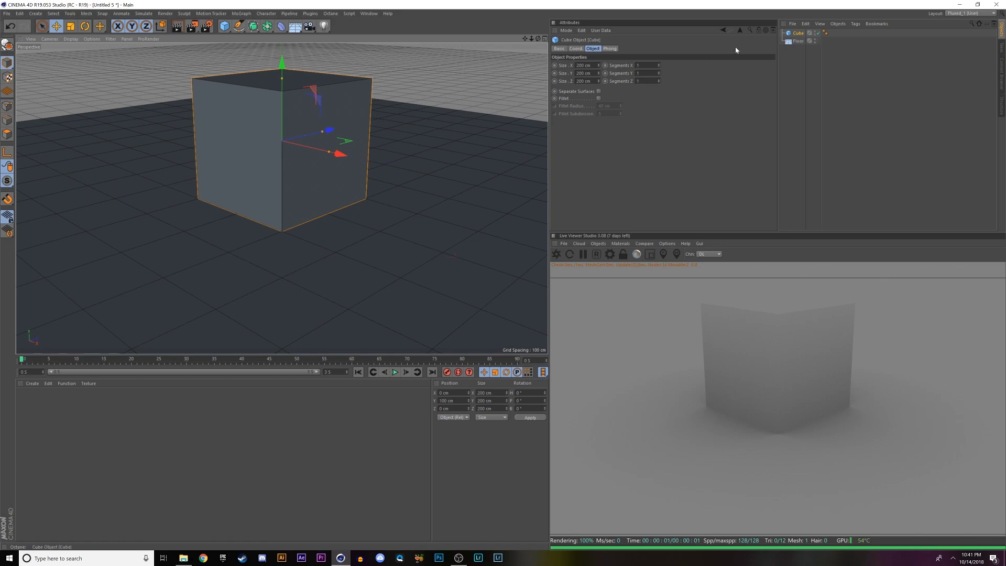
pyautogui.click(645, 65)
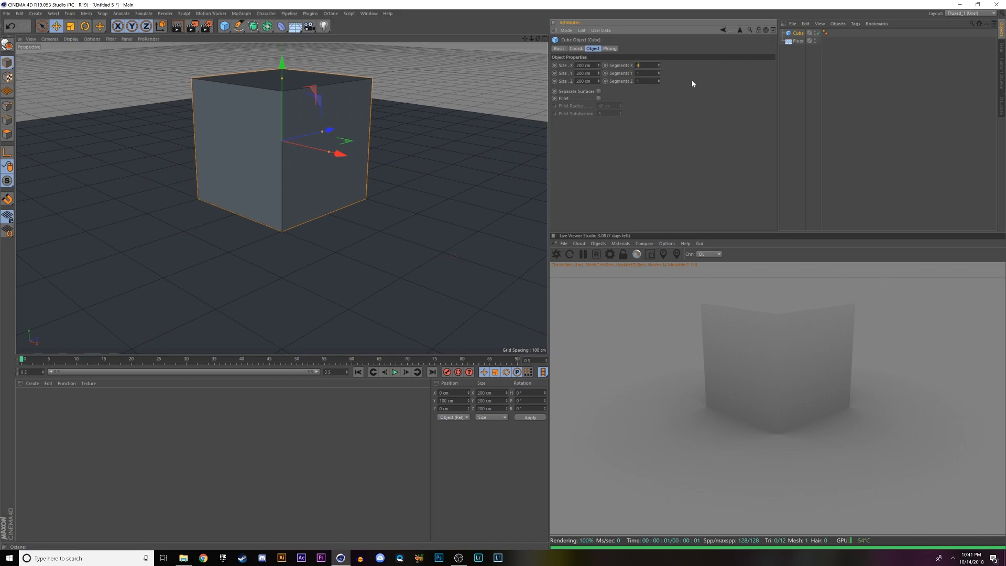
pyautogui.write('4')
pyautogui.press('Tab')
pyautogui.write('4')
pyautogui.press('Tab')
pyautogui.write('4')
pyautogui.press('Return')
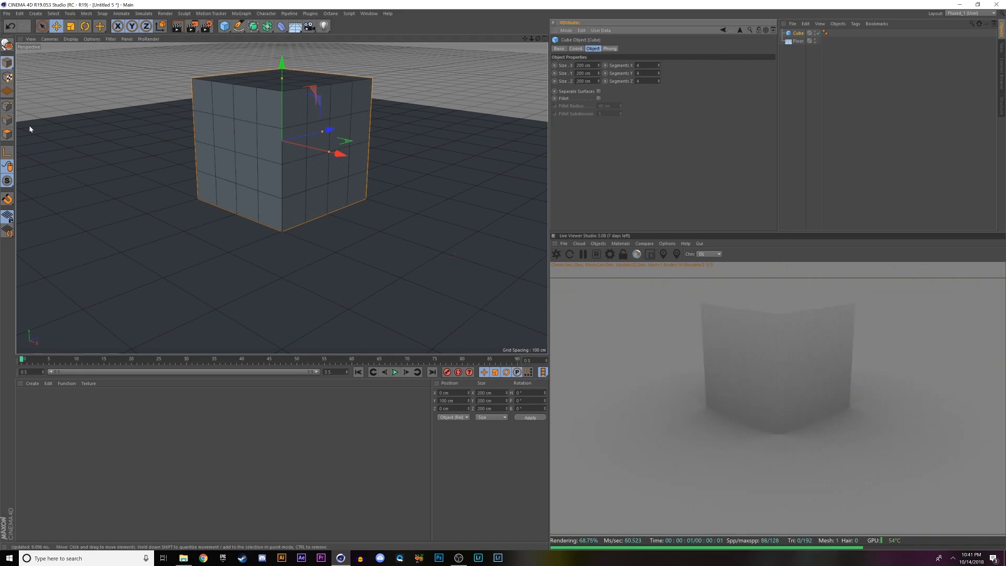
# Step: Make the cube editable and select two diagonally opposite polygons among the middle four of one side face
pyautogui.click(8, 135)
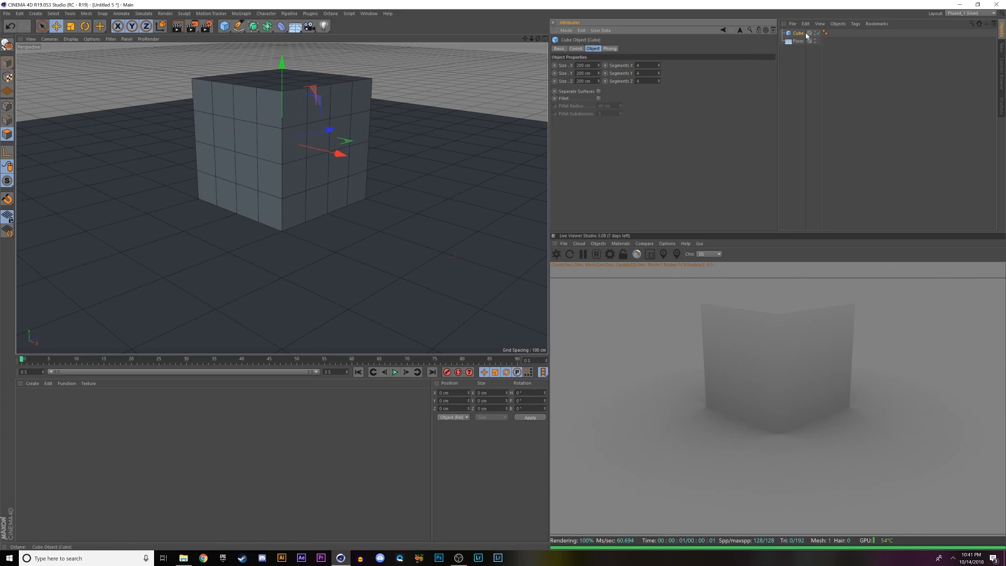
pyautogui.press('c')
pyautogui.click(327, 143)
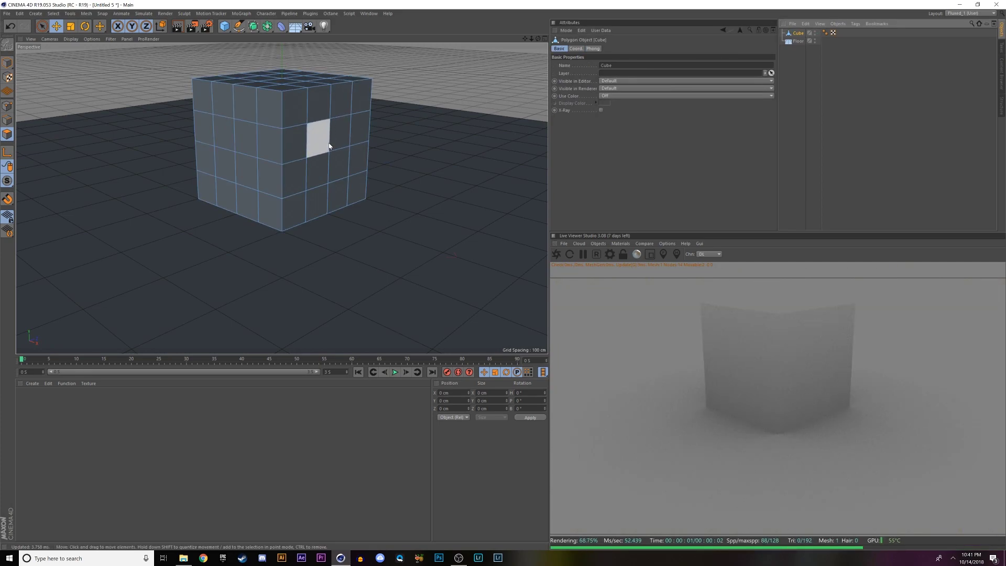
pyautogui.click(320, 148)
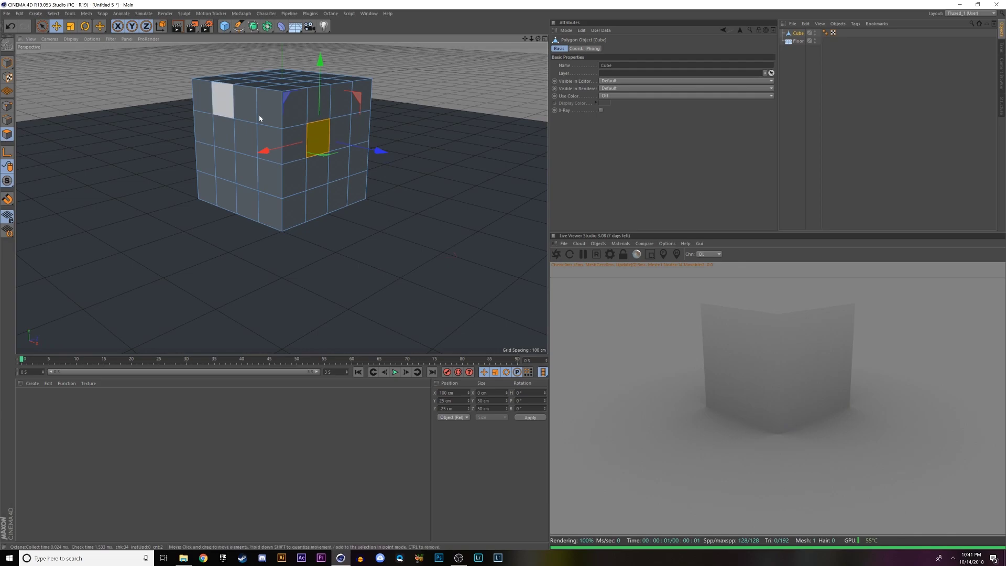
pyautogui.keyDown('shift'); pyautogui.click(339, 134); pyautogui.keyUp('shift')
pyautogui.keyDown('shift'); pyautogui.click(343, 156); pyautogui.keyUp('shift')
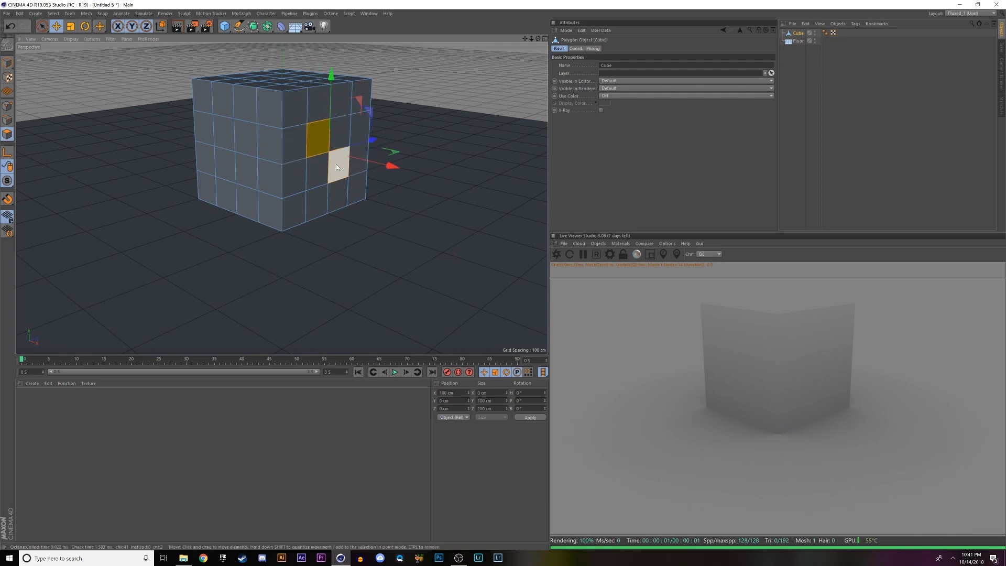
# Step: Try to inner-extrude the two diagonal pairs of middle side polygons one after the other with a 5 cm offset
pyautogui.rightClick(336, 165)
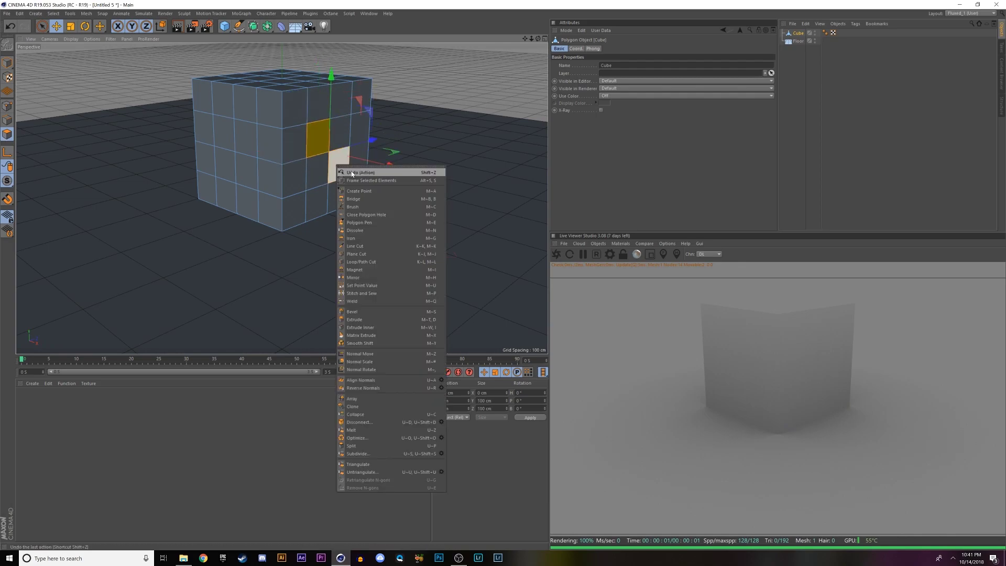
pyautogui.click(388, 328)
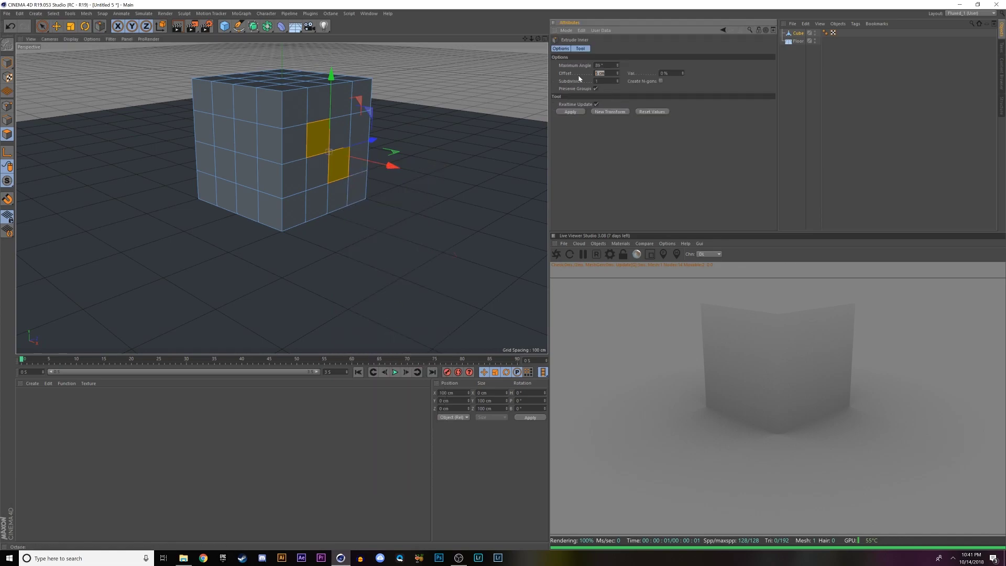
pyautogui.click(340, 132)
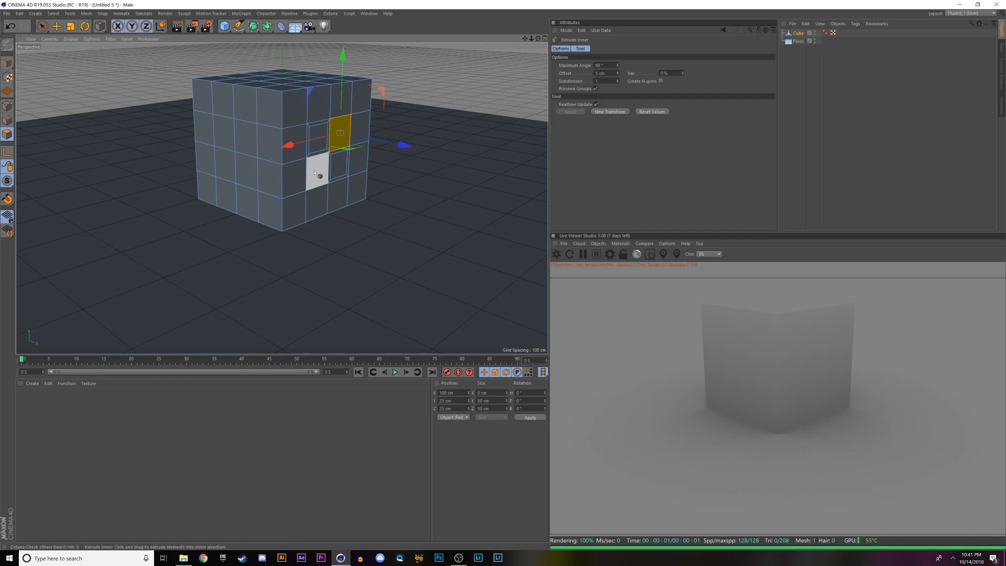
pyautogui.keyDown('shift'); pyautogui.click(315, 173); pyautogui.keyUp('shift')
pyautogui.click(603, 73)
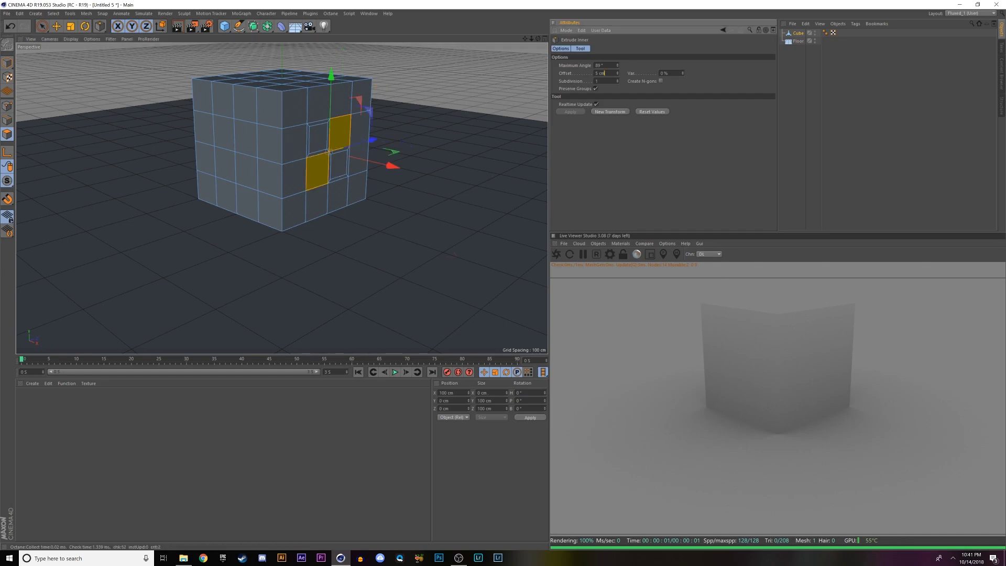
pyautogui.press('Return')
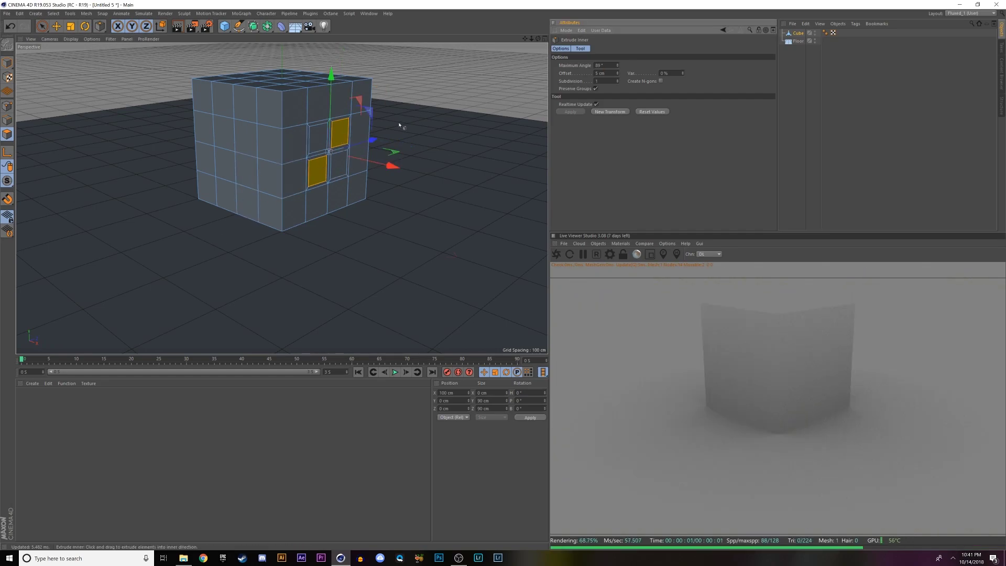
# Step: Undo the inner extrusions of the diagonal polygon pairs and the extended polygon selection
pyautogui.hotkey('ctrl', 'z')
pyautogui.hotkey('ctrl', 'z')
pyautogui.hotkey('ctrl', 'z')
pyautogui.hotkey('ctrl', 'z')
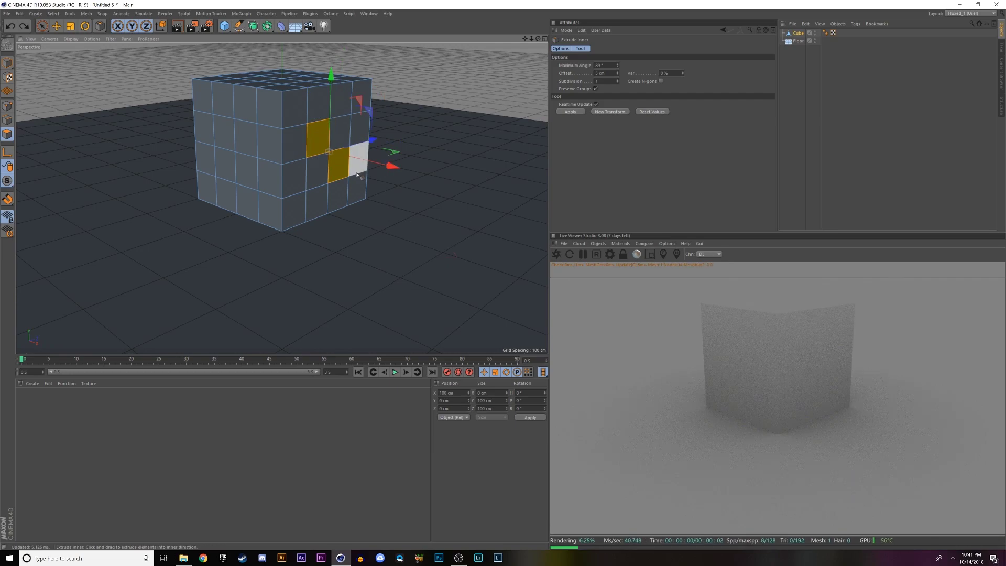
pyautogui.keyDown('shift'); pyautogui.click(317, 171); pyautogui.keyUp('shift')
pyautogui.keyDown('shift'); pyautogui.click(340, 137); pyautogui.keyUp('shift')
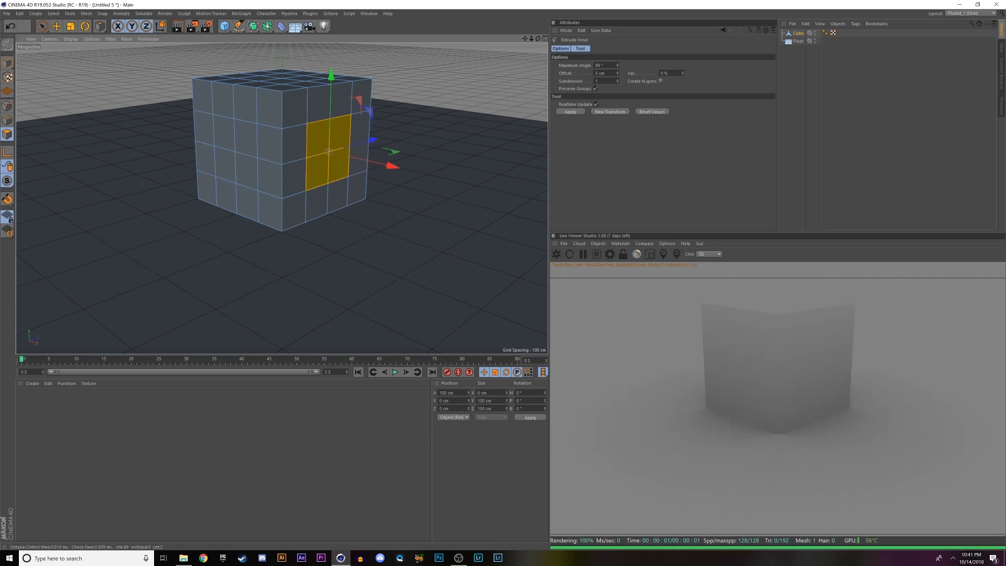
pyautogui.hotkey('ctrl', 'z')
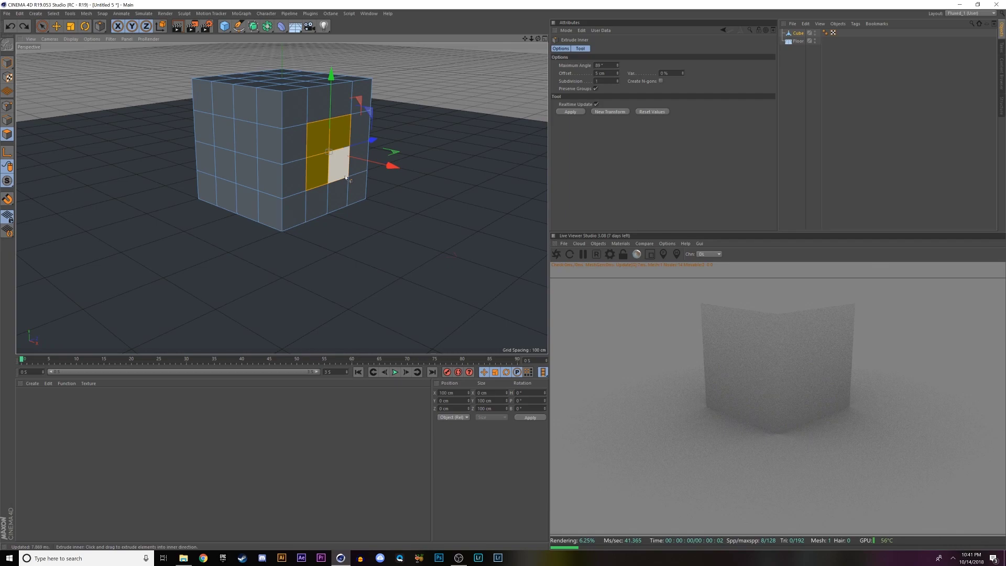
# Step: Inner-extrude the middle four side polygons in two diagonal pairs with a 5 cm offset, so each gets its own frame
pyautogui.click(318, 172)
pyautogui.keyDown('shift'); pyautogui.click(340, 134); pyautogui.keyUp('shift')
pyautogui.click(604, 74)
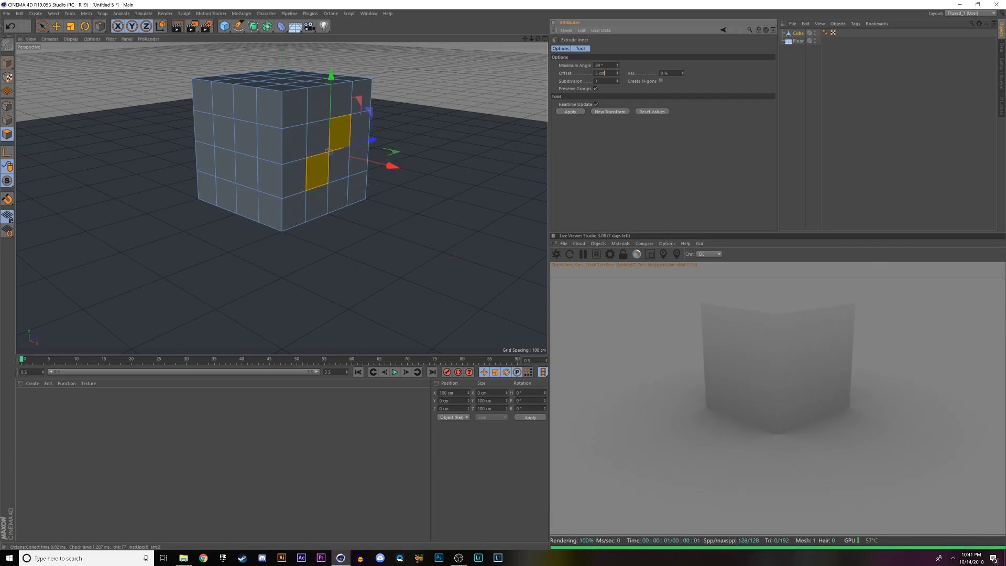
pyautogui.press('Return')
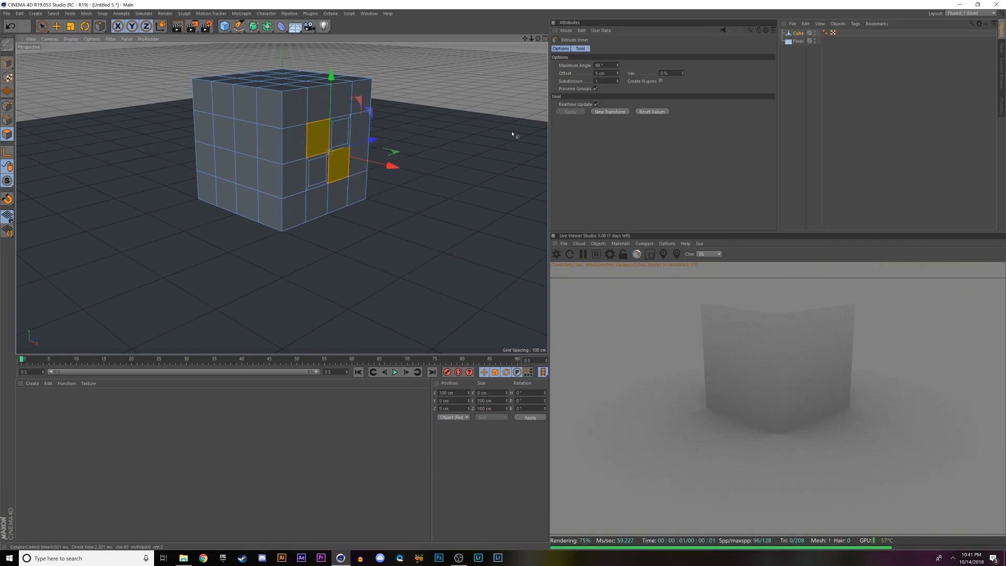
pyautogui.click(610, 112)
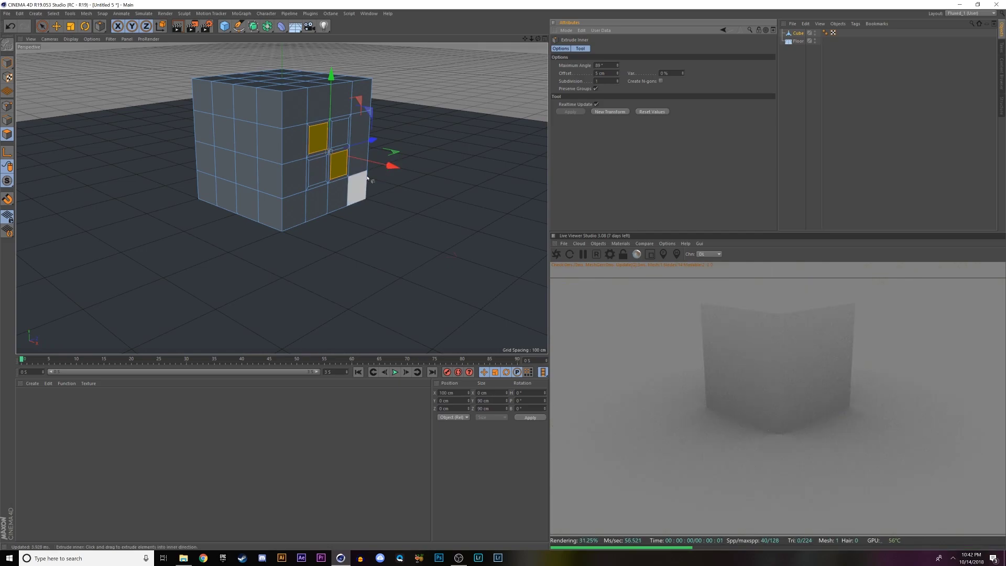
# Step: Select all four inset polygons and delete them to open the window panes in the cube's side
pyautogui.keyDown('shift'); pyautogui.click(317, 170); pyautogui.keyUp('shift')
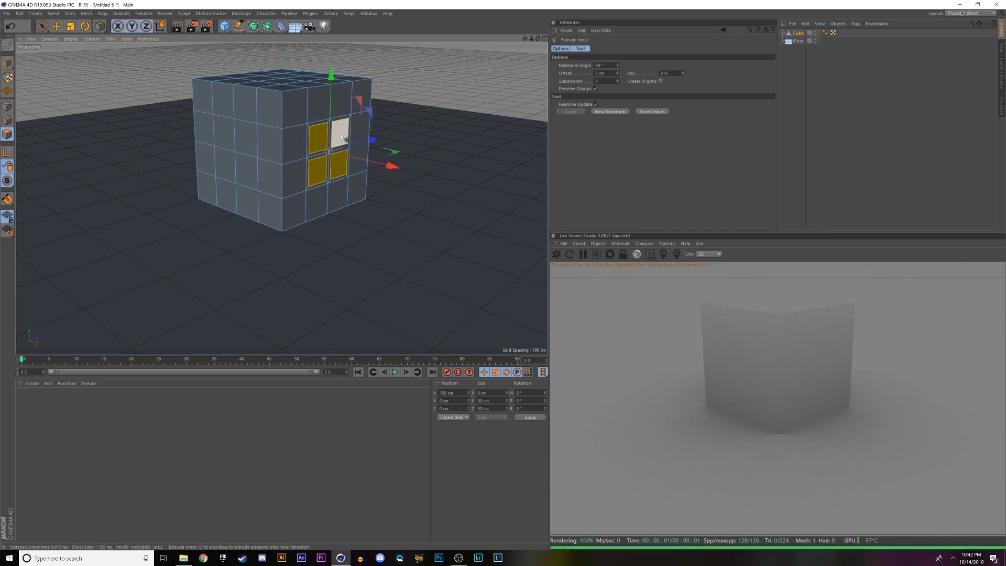
pyautogui.press('Delete')
pyautogui.keyDown('alt'); pyautogui.moveTo(336, 159); pyautogui.dragTo(25, 75, button='right'); pyautogui.keyUp('alt')
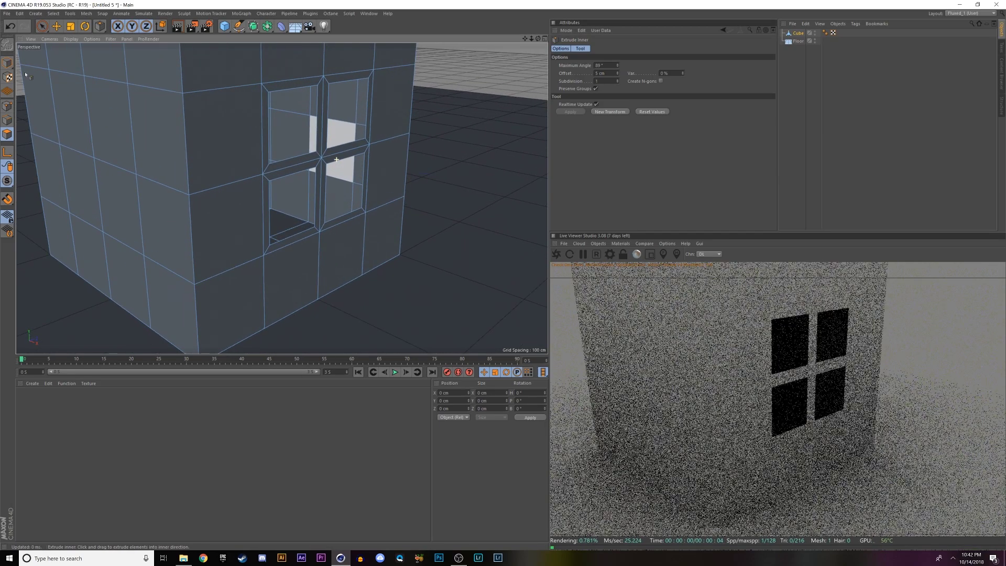
# Step: Loop-select the border edges of all four window openings and scale them down together to about 35 cm in height and width
pyautogui.click(53, 13)
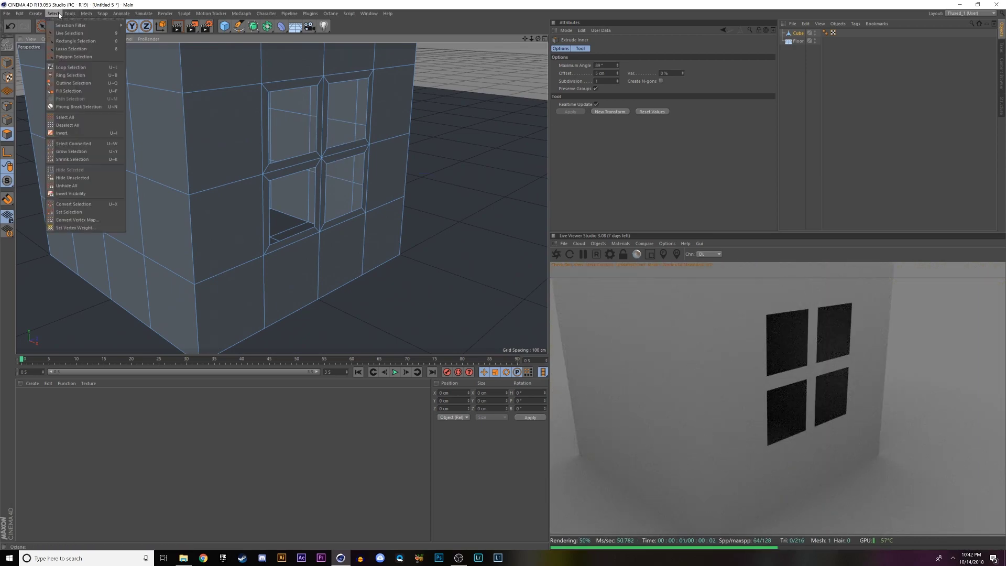
pyautogui.click(71, 67)
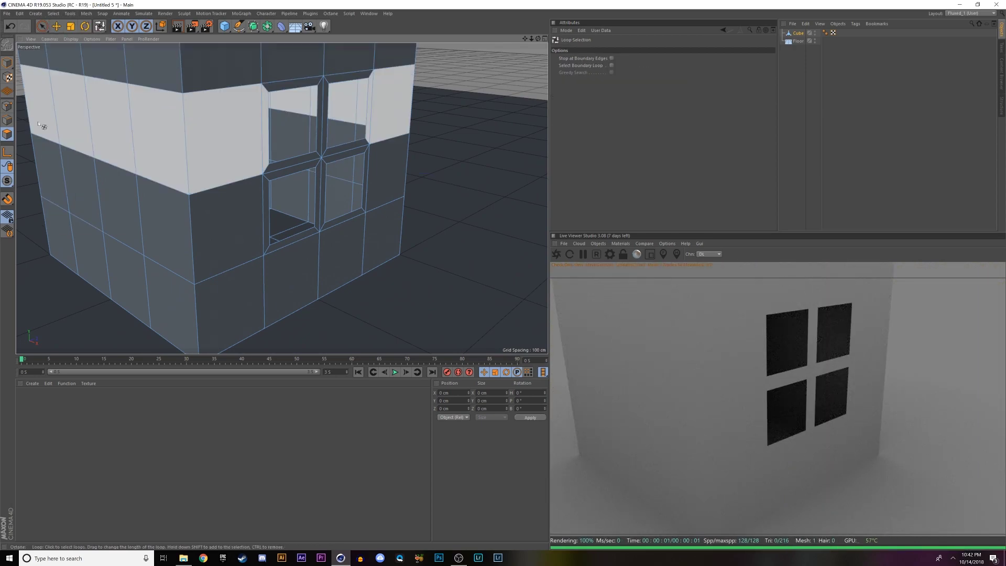
pyautogui.click(288, 98)
pyautogui.keyDown('shift'); pyautogui.click(345, 89); pyautogui.keyUp('shift')
pyautogui.keyDown('shift'); pyautogui.click(343, 165); pyautogui.keyUp('shift')
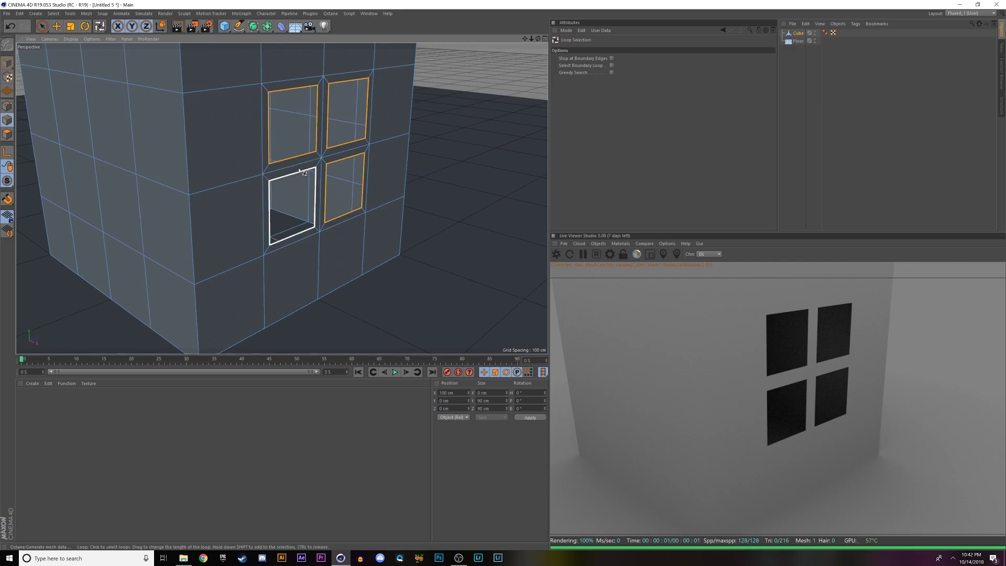
pyautogui.keyDown('shift'); pyautogui.click(301, 171); pyautogui.keyUp('shift')
pyautogui.press('t')
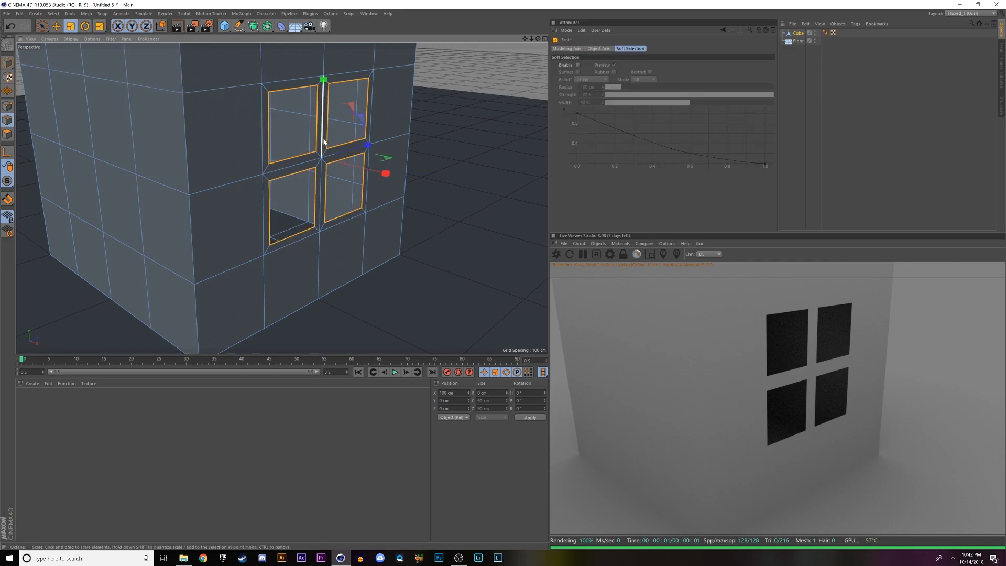
pyautogui.moveTo(324, 142); pyautogui.dragTo(157, 206)
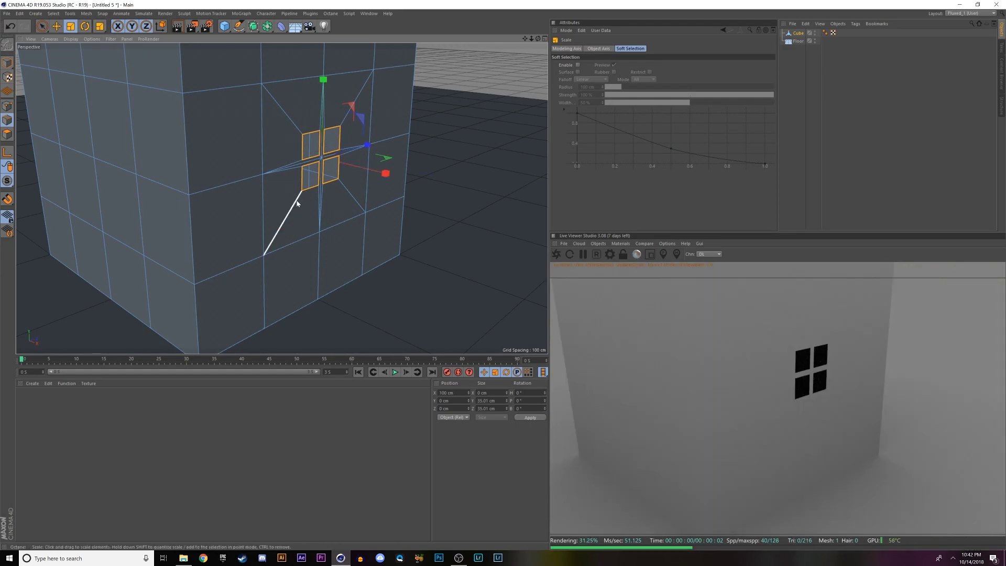
# Step: Move the perspective view through the window opening into the interior of the cube
pyautogui.keyDown('alt'); pyautogui.moveTo(298, 203); pyautogui.dragTo(203, 208); pyautogui.keyUp('alt')
pyautogui.scroll(10, 348, 150)
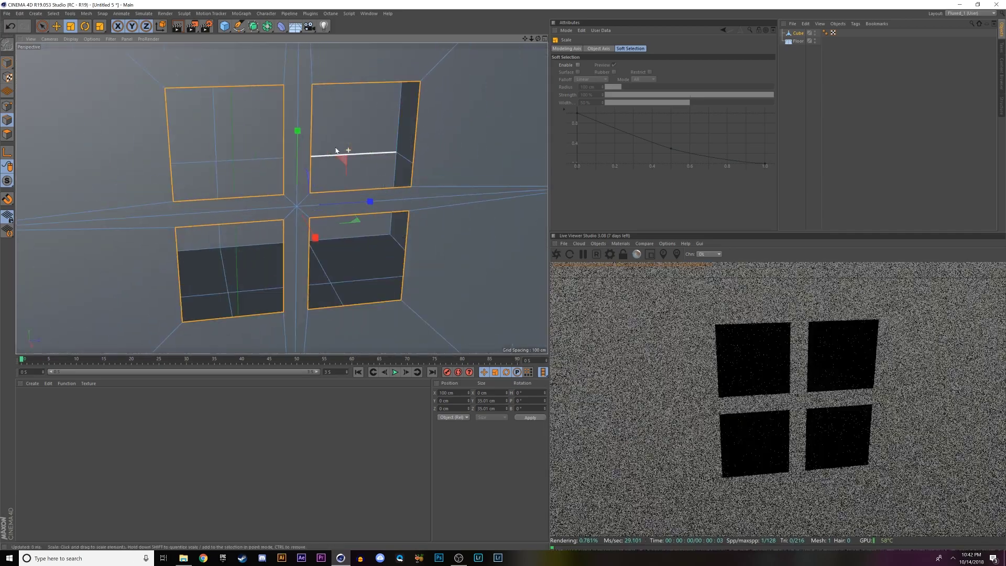
pyautogui.scroll(5, 336, 150)
pyautogui.scroll(1, 222, 254)
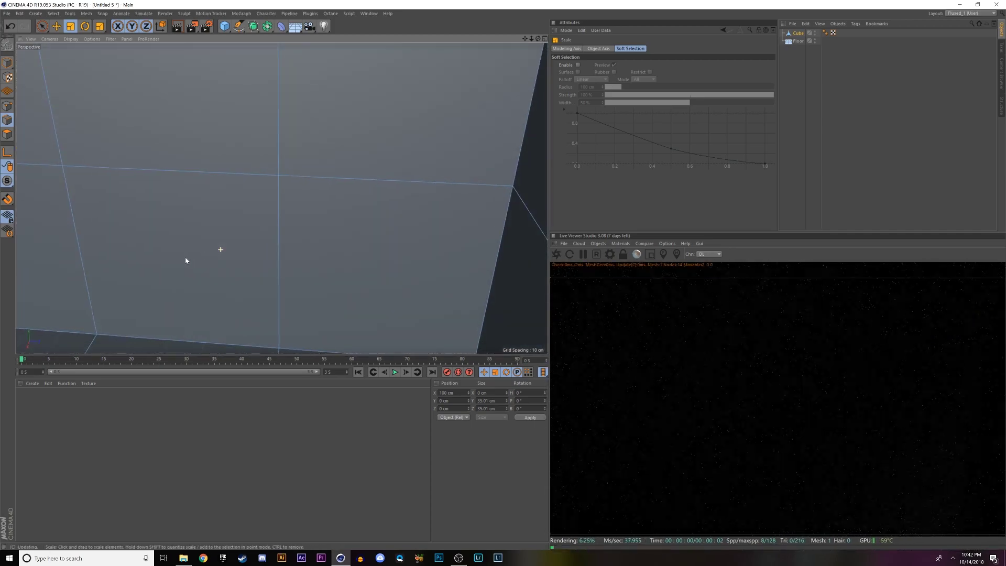
pyautogui.moveTo(185, 258)
pyautogui.keyDown('alt'); pyautogui.mouseDown()
pyautogui.moveTo(166, 256)
pyautogui.moveTo(199, 254)
pyautogui.moveTo(188, 254)
pyautogui.mouseUp(); pyautogui.keyUp('alt')
pyautogui.keyDown('alt'); pyautogui.moveTo(281, 198); pyautogui.dragTo(492, 201); pyautogui.keyUp('alt')
pyautogui.keyDown('alt'); pyautogui.moveTo(402, 255); pyautogui.dragTo(348, 264); pyautogui.keyUp('alt')
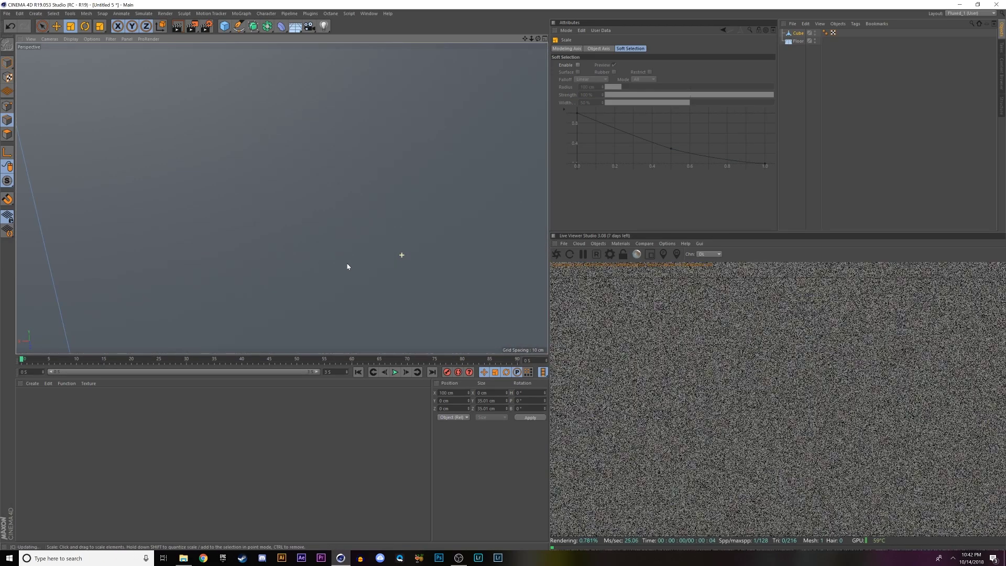
pyautogui.scroll(-3, 314, 246)
pyautogui.keyDown('alt'); pyautogui.moveTo(238, 129); pyautogui.dragTo(424, 180); pyautogui.keyUp('alt')
pyautogui.keyDown('alt'); pyautogui.moveTo(390, 270); pyautogui.dragTo(314, 244); pyautogui.keyUp('alt')
pyautogui.keyDown('alt'); pyautogui.moveTo(315, 247); pyautogui.dragTo(217, 200, button='right'); pyautogui.keyUp('alt')
pyautogui.moveTo(242, 240)
pyautogui.keyDown('alt'); pyautogui.mouseDown()
pyautogui.moveTo(220, 234)
pyautogui.moveTo(240, 243)
pyautogui.mouseUp(); pyautogui.keyUp('alt')
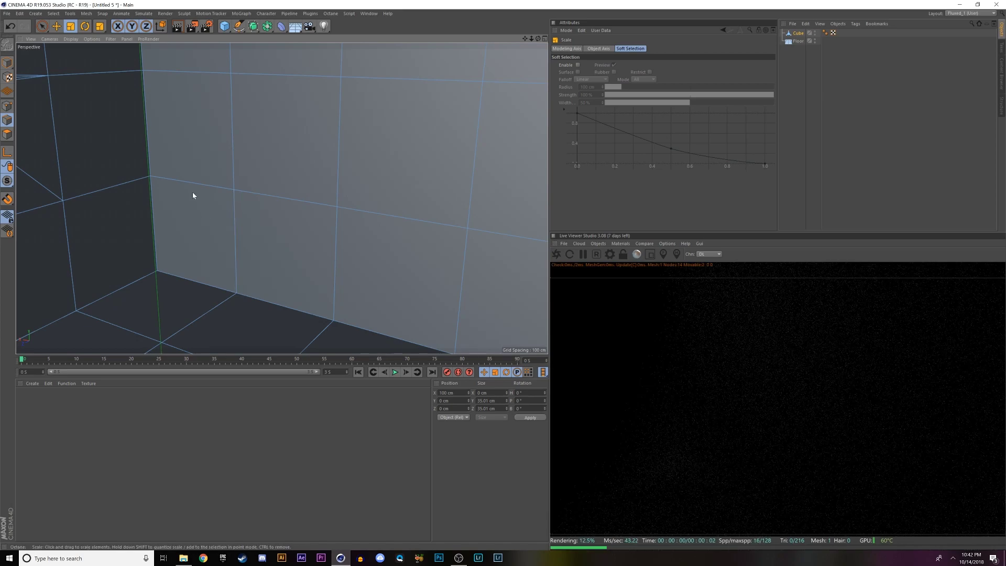
# Step: Frame the four-pane window and the adjoining room corner from inside the cube, with floor and ceiling in view
pyautogui.keyDown('alt'); pyautogui.moveTo(281, 197); pyautogui.dragTo(323, 293); pyautogui.keyUp('alt')
pyautogui.keyDown('alt'); pyautogui.moveTo(217, 222); pyautogui.dragTo(283, 280, button='right'); pyautogui.keyUp('alt')
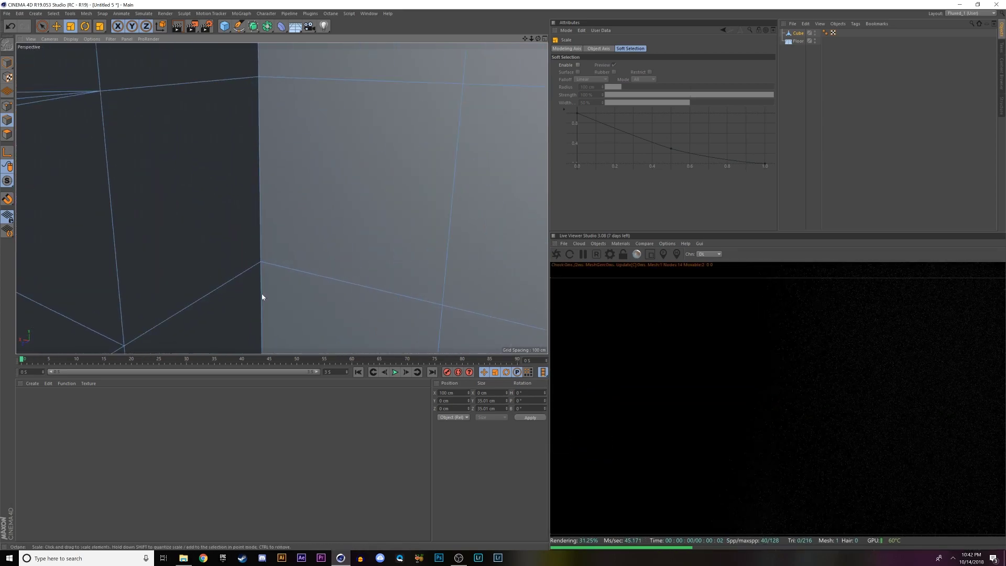
pyautogui.keyDown('alt'); pyautogui.moveTo(254, 294); pyautogui.dragTo(232, 287); pyautogui.keyUp('alt')
pyautogui.scroll(-4, 225, 257)
pyautogui.scroll(4, 225, 257)
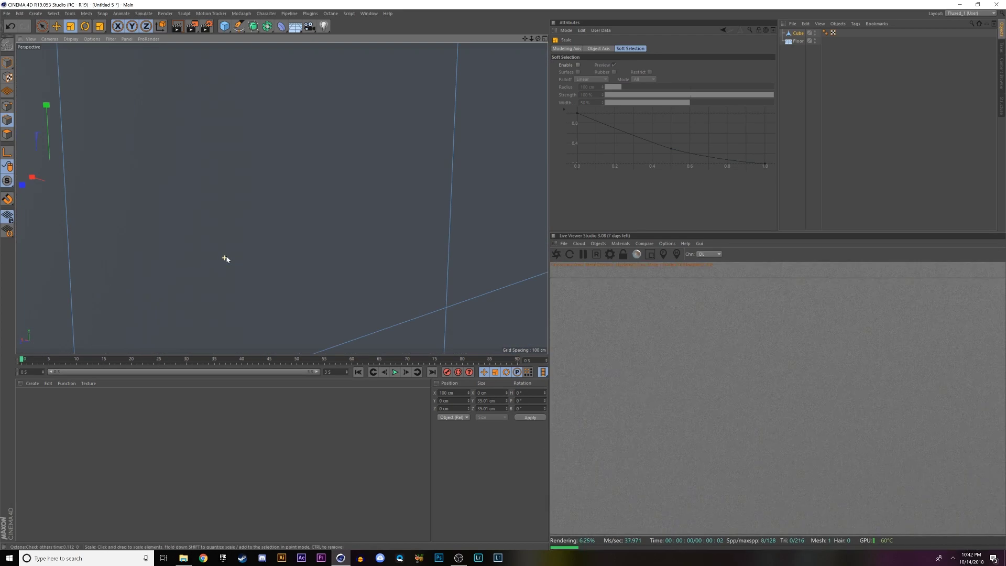
pyautogui.scroll(3, 225, 259)
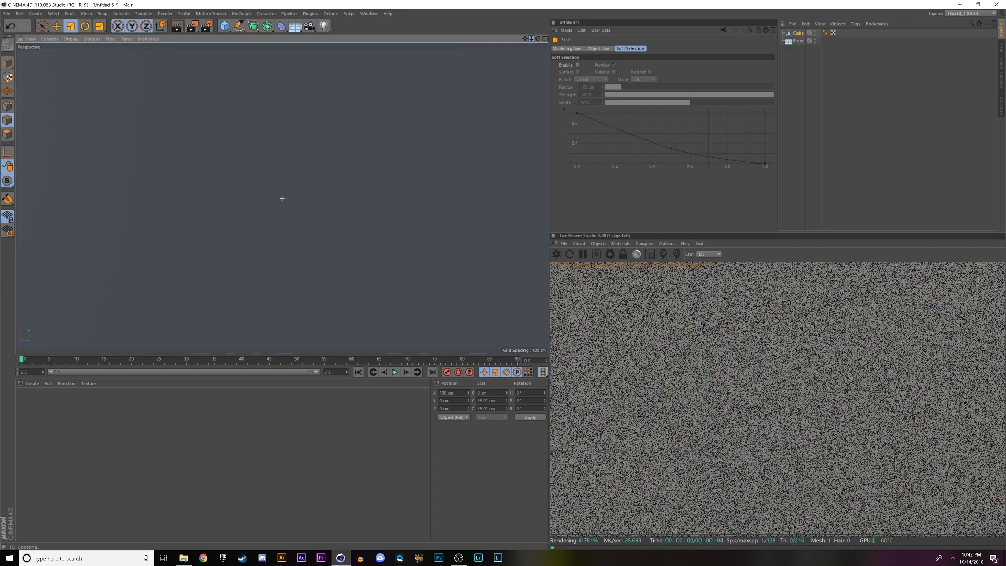
pyautogui.scroll(-3, 281, 199)
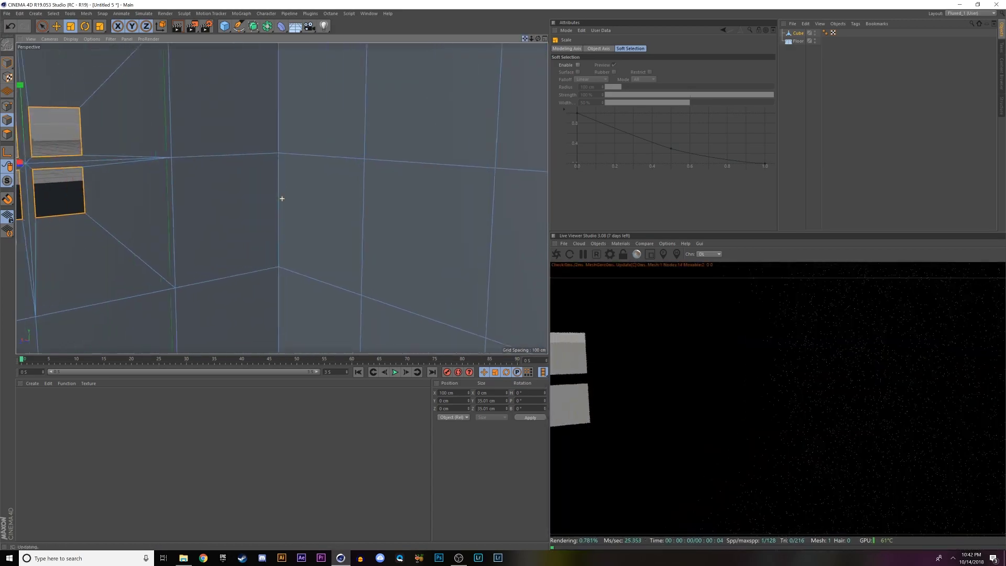
pyautogui.scroll(-2, 282, 199)
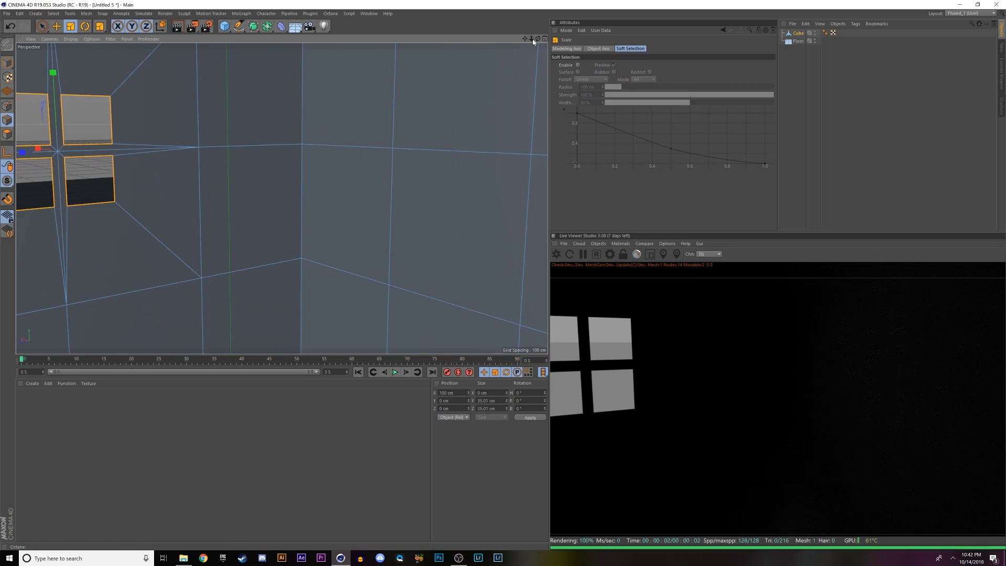
pyautogui.scroll(-6, 282, 199)
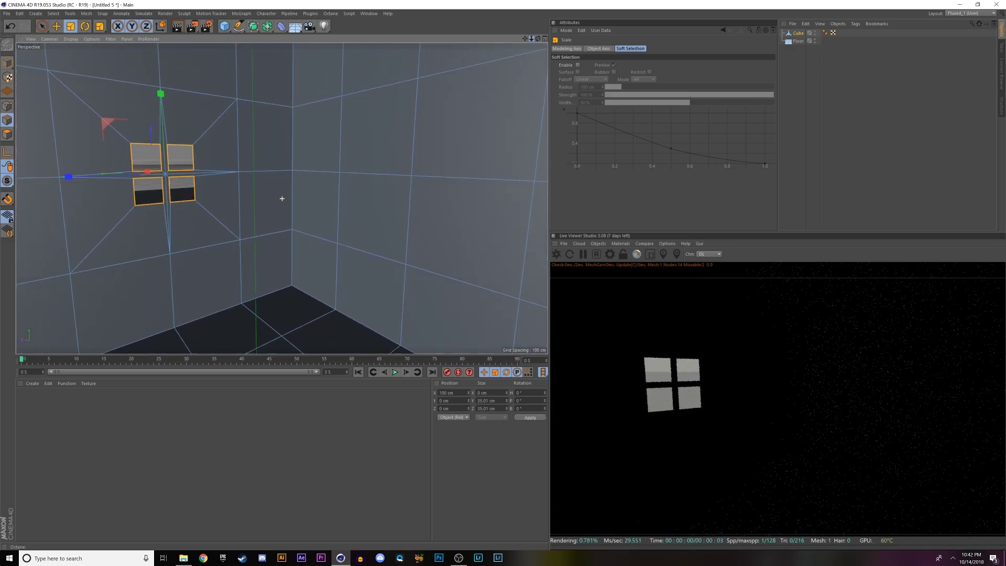
pyautogui.scroll(-3, 282, 198)
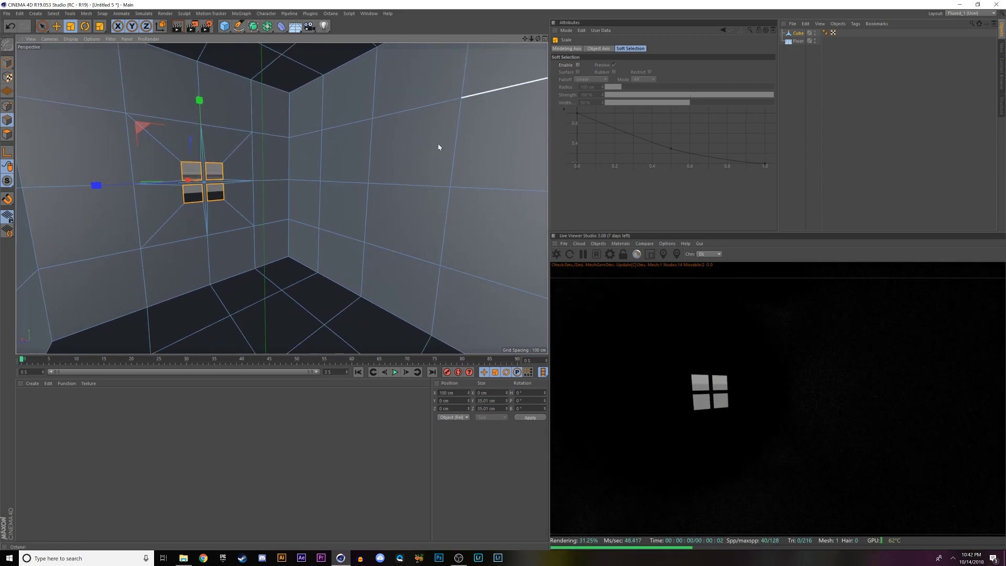
pyautogui.keyDown('alt'); pyautogui.moveTo(487, 81); pyautogui.dragTo(462, 92); pyautogui.keyUp('alt')
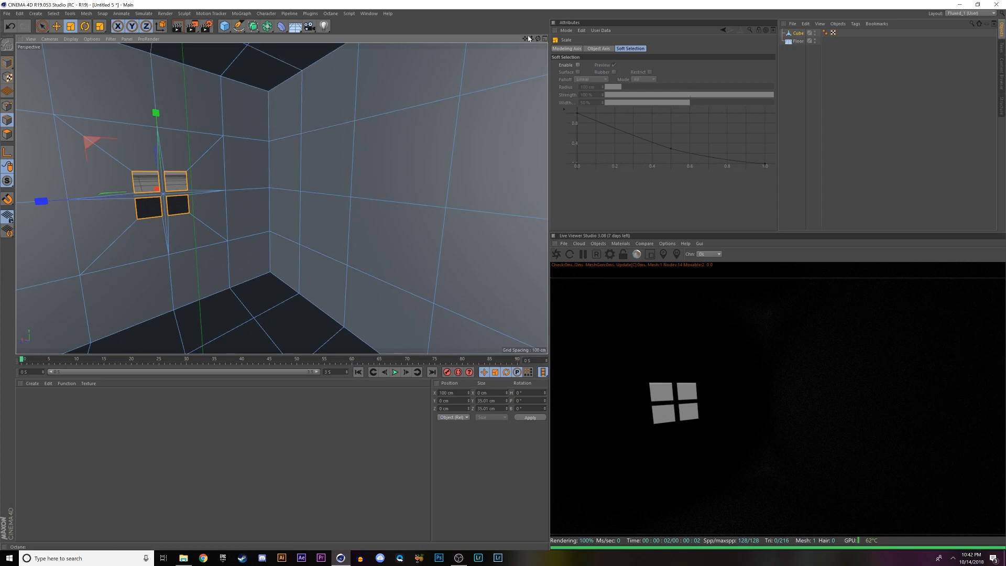
pyautogui.moveTo(531, 39); pyautogui.dragTo(550, 11)
pyautogui.keyDown('alt'); pyautogui.moveTo(282, 199); pyautogui.dragTo(281, 199); pyautogui.keyUp('alt')
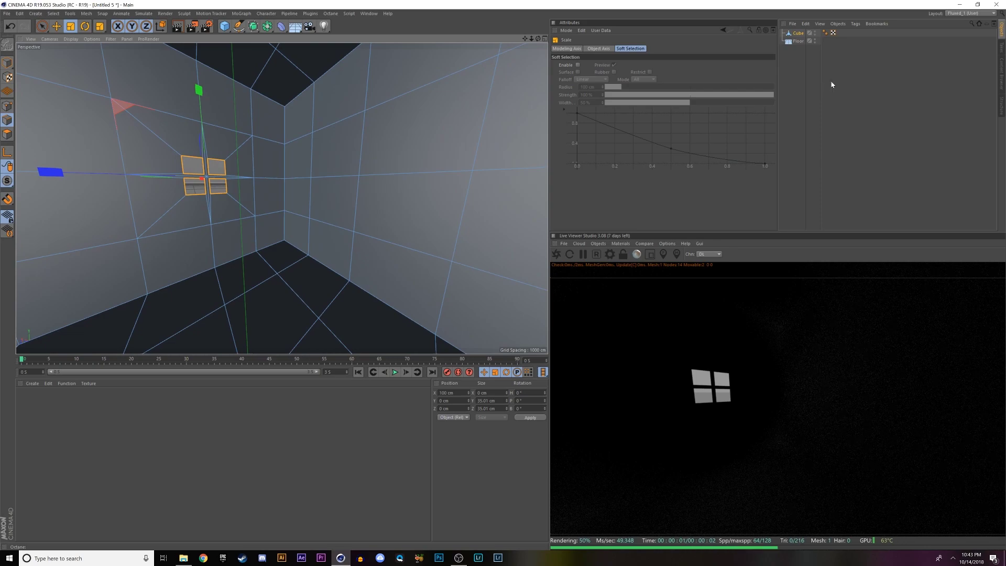
# Step: Add an Octane Daylight to the scene
pyautogui.click(606, 253)
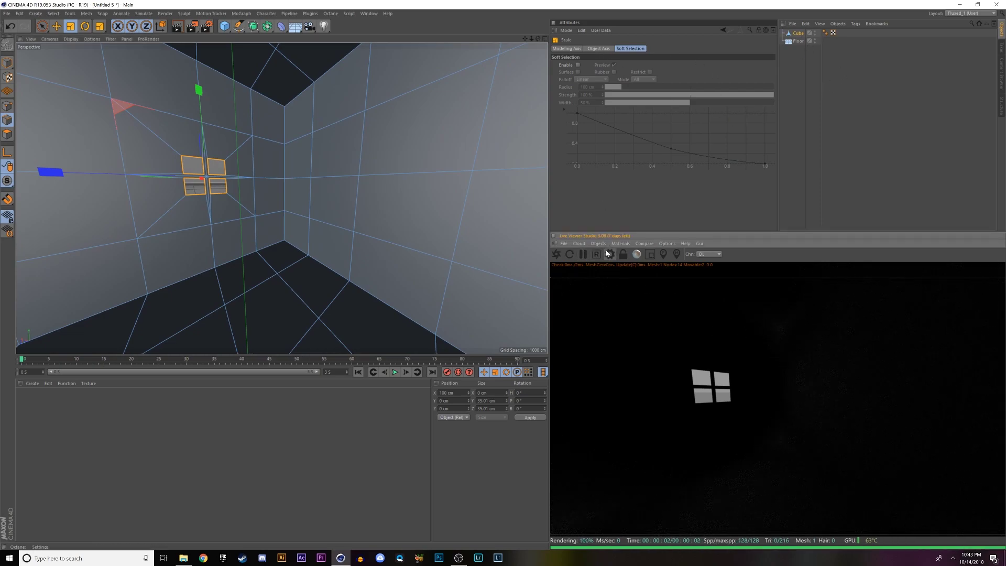
pyautogui.click(602, 245)
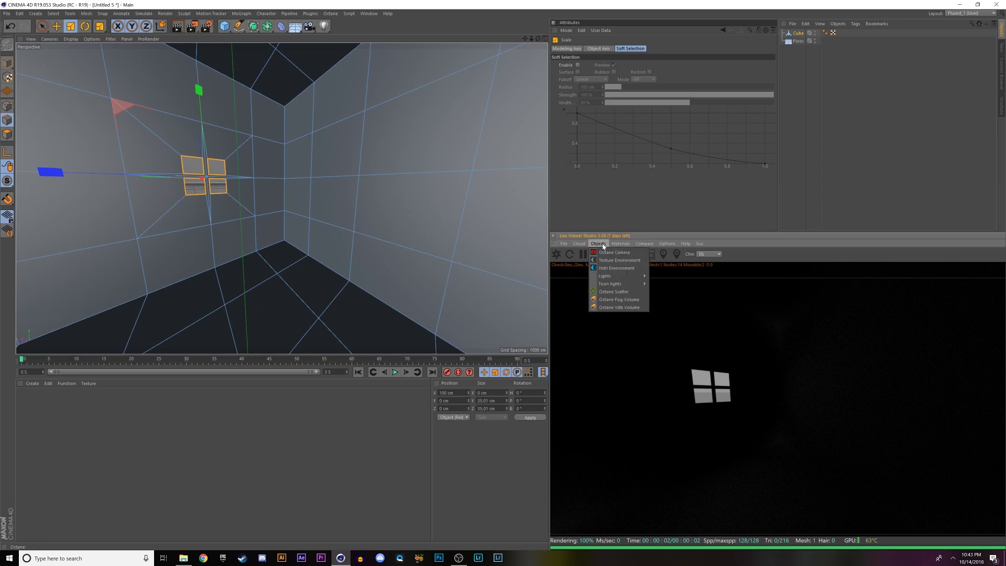
pyautogui.moveTo(608, 276)
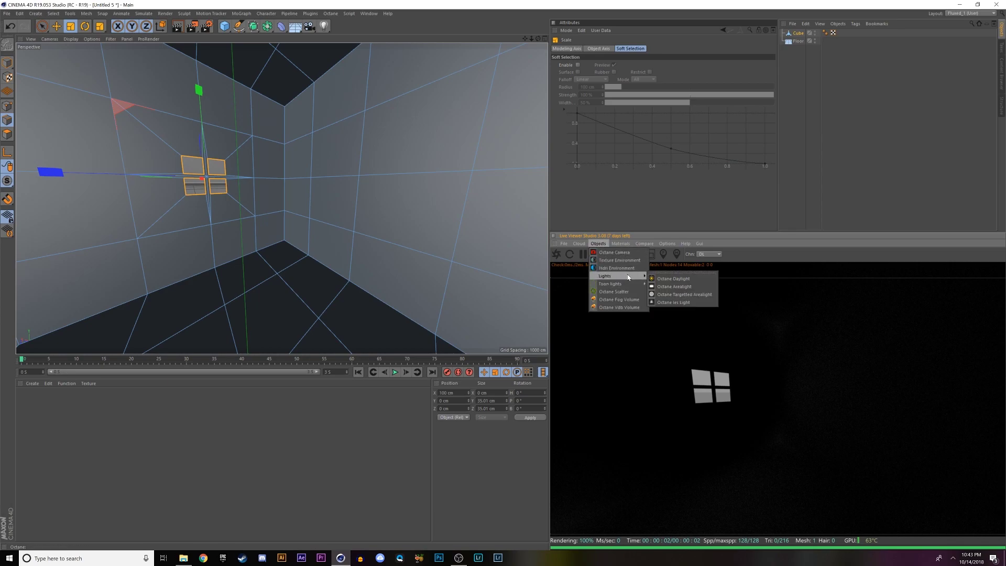
pyautogui.click(663, 276)
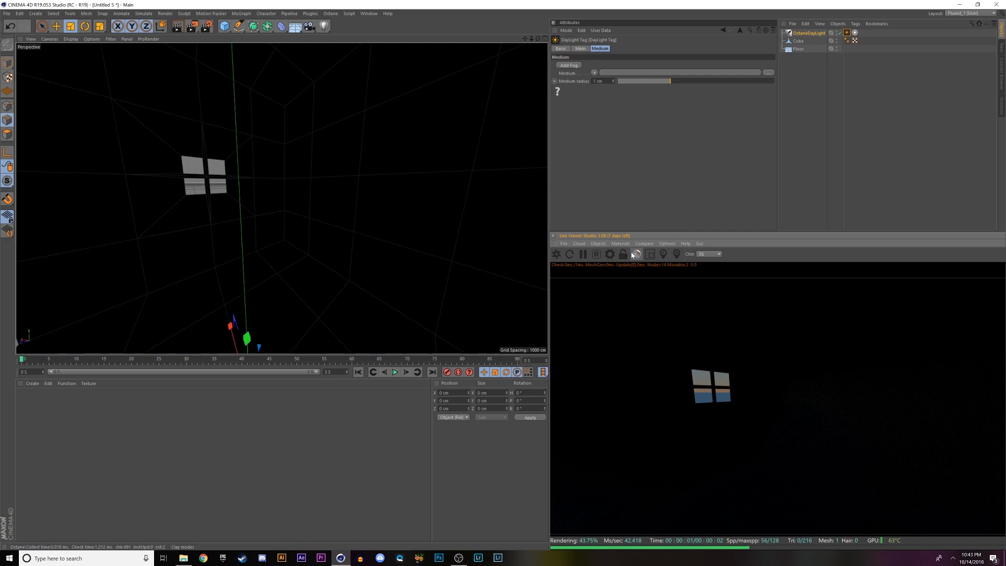
# Step: Set the Octane renderer's maximum samples to 1000 for direct lighting and close the render settings
pyautogui.click(610, 254)
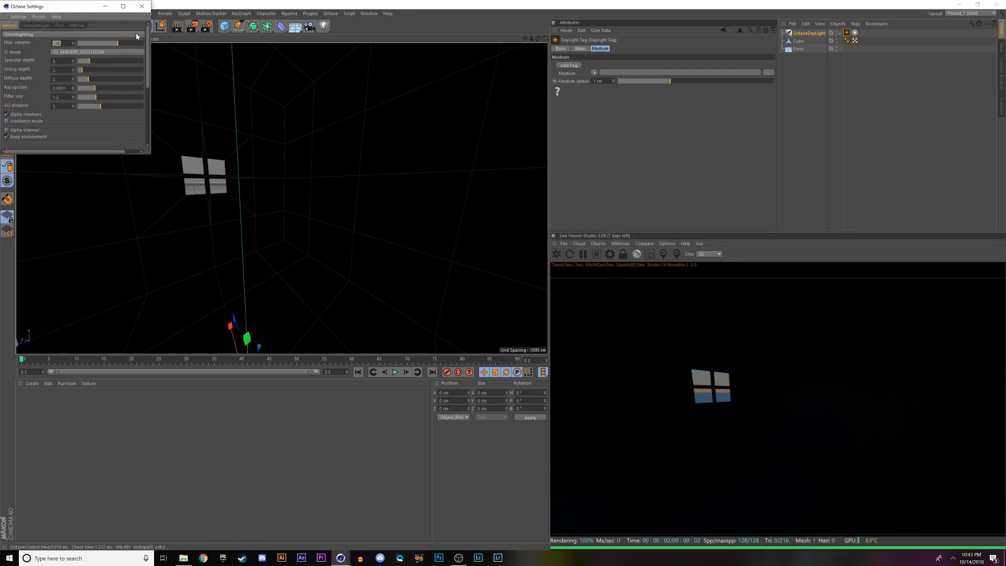
pyautogui.press('Return')
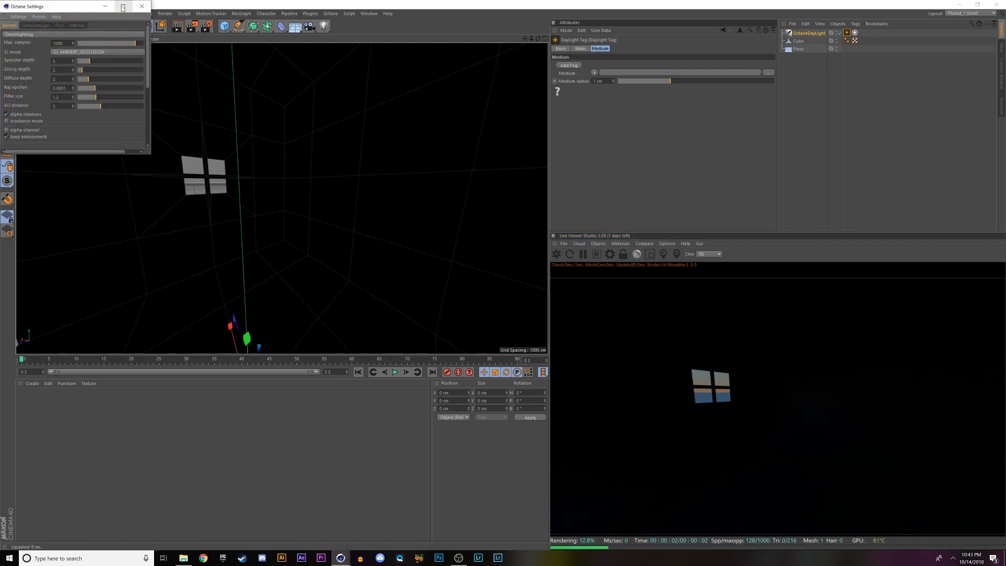
pyautogui.click(144, 9)
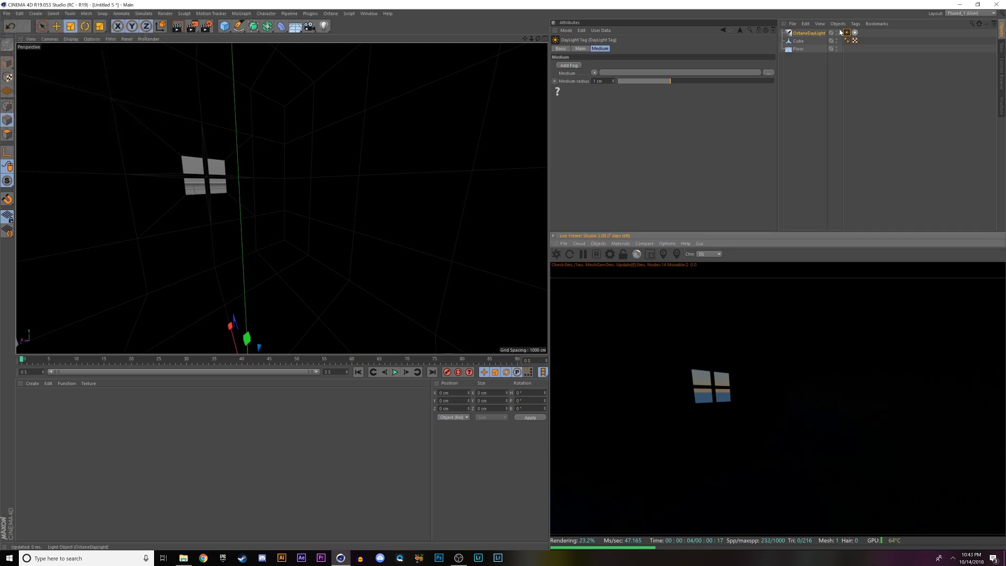
# Step: Add fog to the daylight tag's medium and open the resulting Scattering Medium shader for editing
pyautogui.click(813, 34)
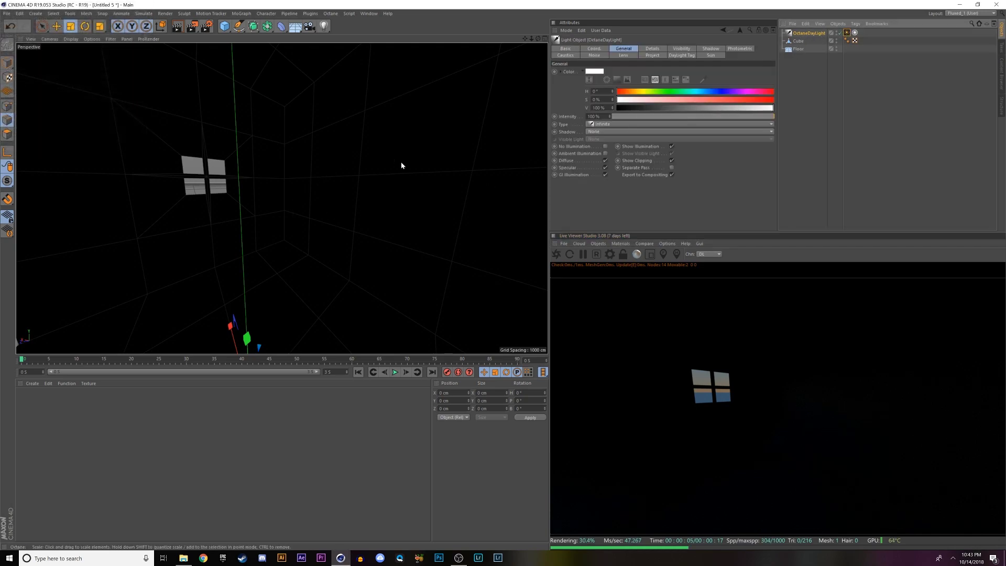
pyautogui.click(847, 33)
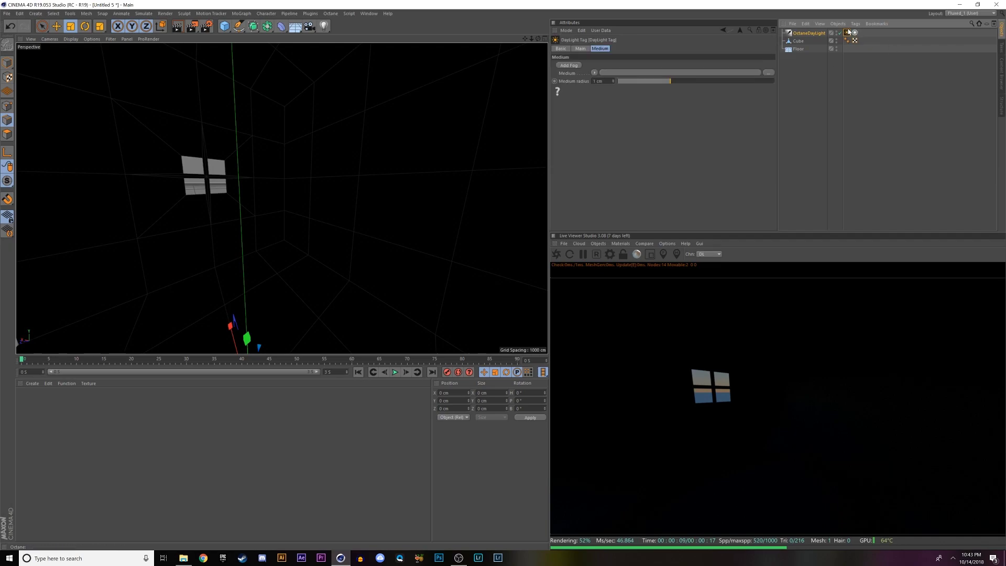
pyautogui.click(569, 65)
pyautogui.click(600, 85)
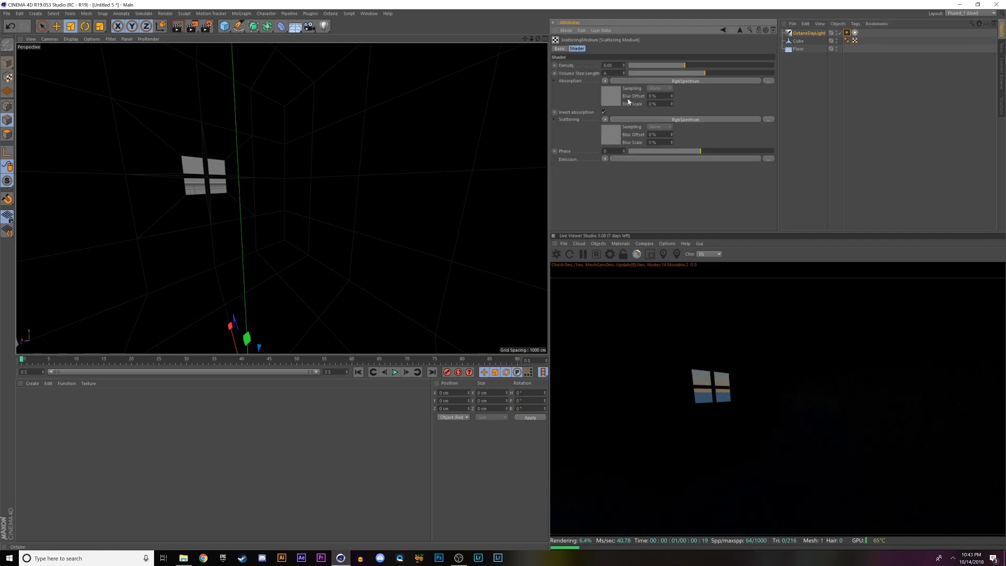
# Step: Replace the RgbSpectrum in the medium's Scattering channel with a FloatTexture
pyautogui.click(605, 119)
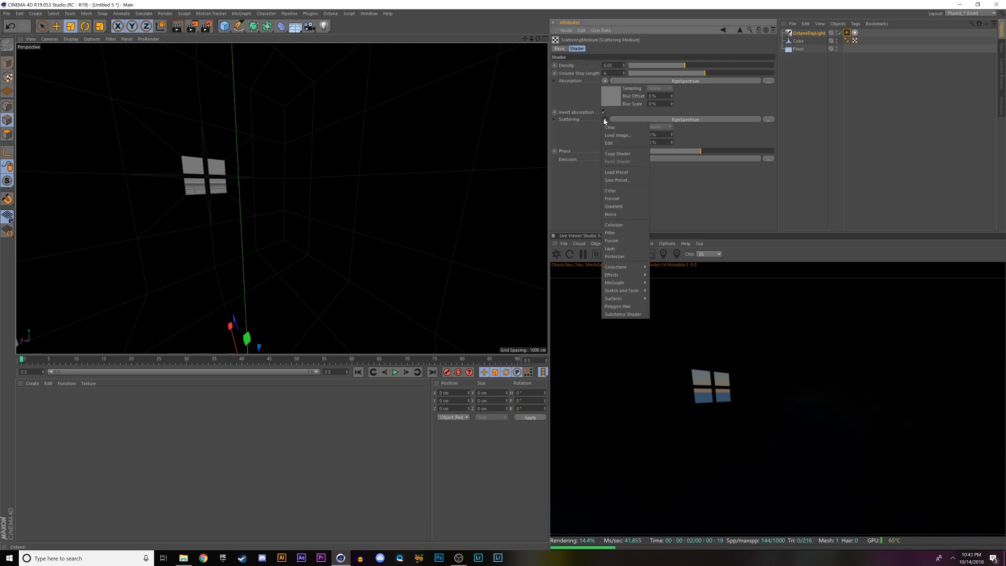
pyautogui.click(626, 128)
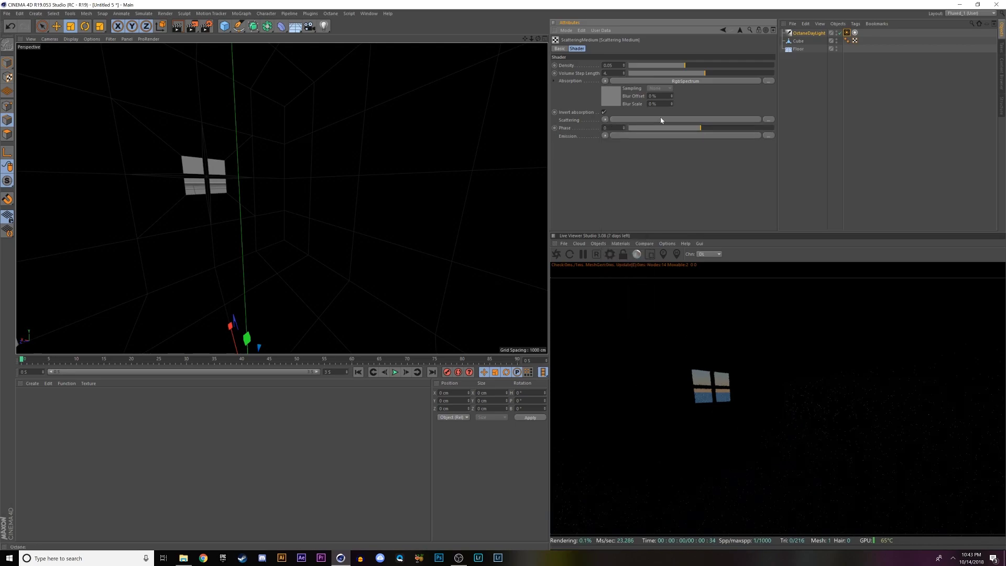
pyautogui.click(606, 120)
pyautogui.moveTo(642, 257)
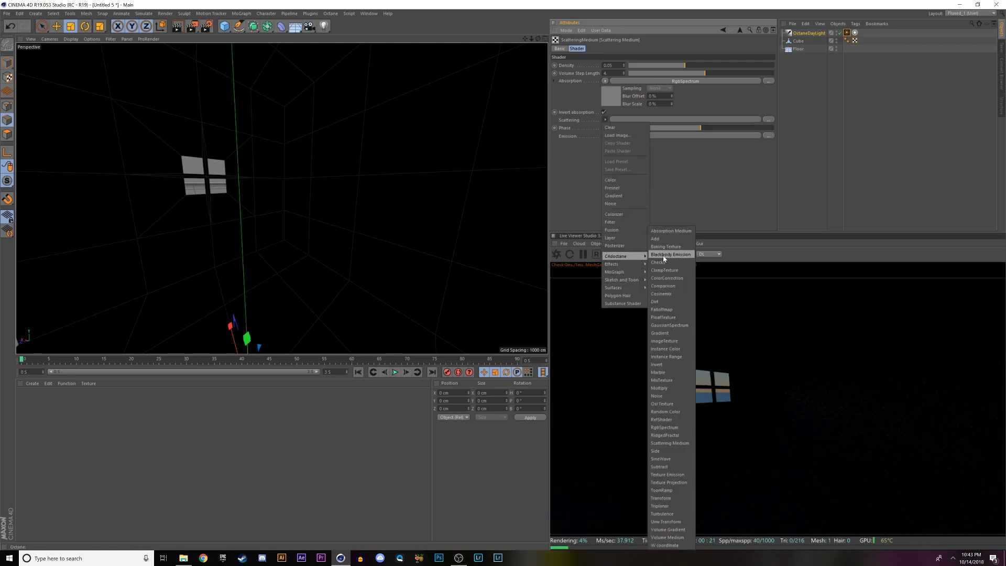
pyautogui.click(673, 318)
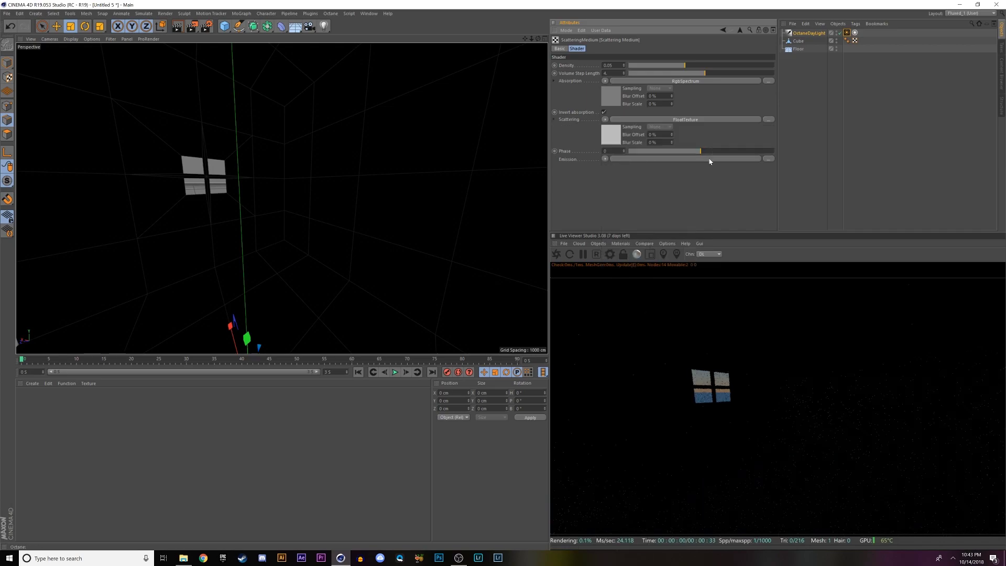
# Step: Set the scattering FloatTexture's float value to 1 and return to the Scattering Medium settings
pyautogui.click(609, 130)
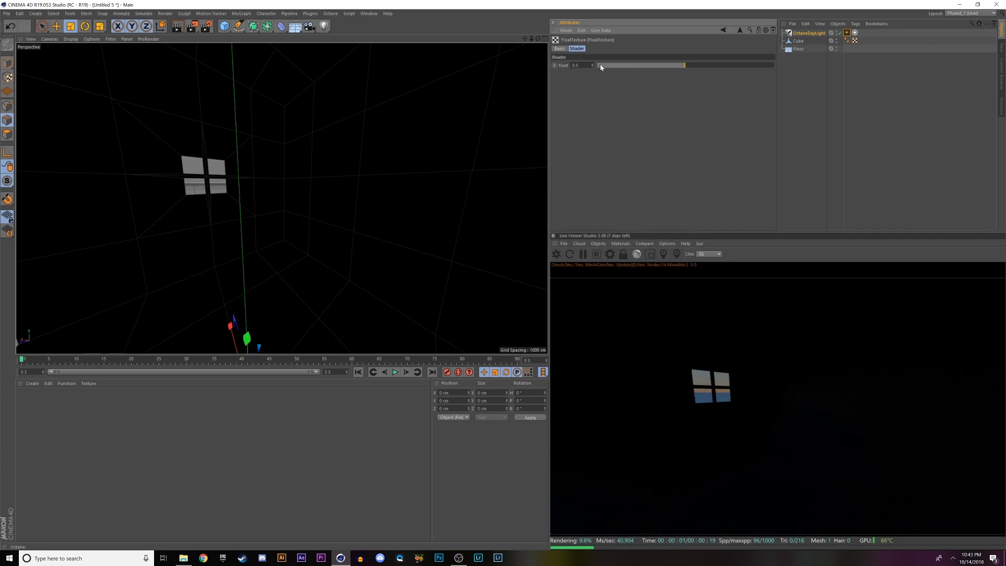
pyautogui.doubleClick(577, 65)
pyautogui.write('1')
pyautogui.press('Return')
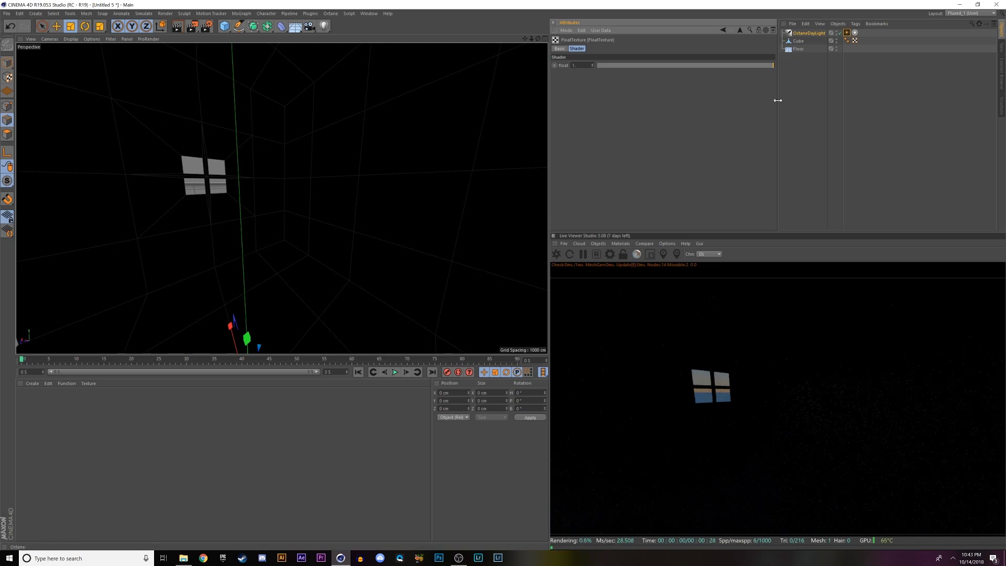
pyautogui.click(724, 31)
# Step: Set the Scattering Medium's phase to 0.9 and its density to 0.02
pyautogui.doubleClick(613, 152)
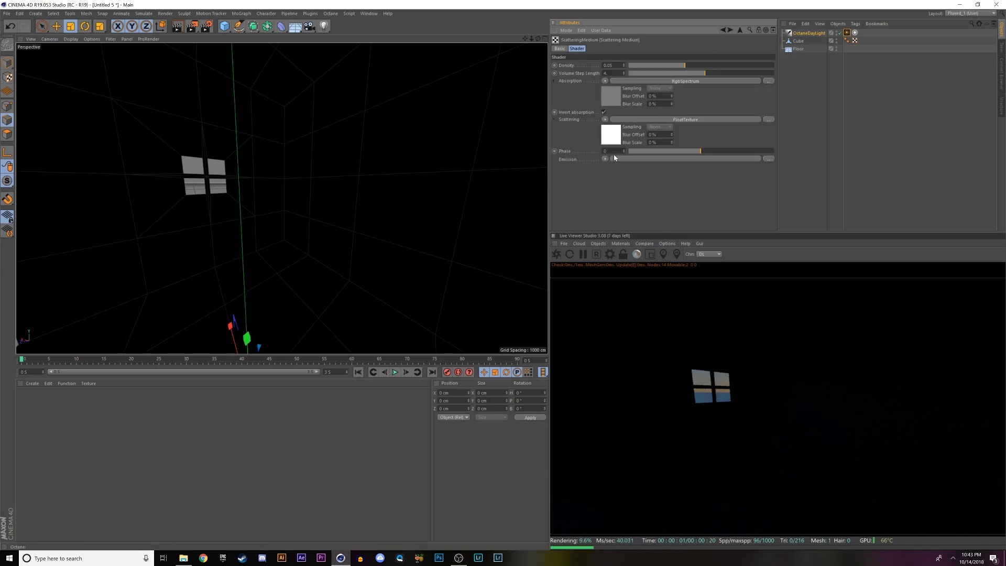
pyautogui.write('.9')
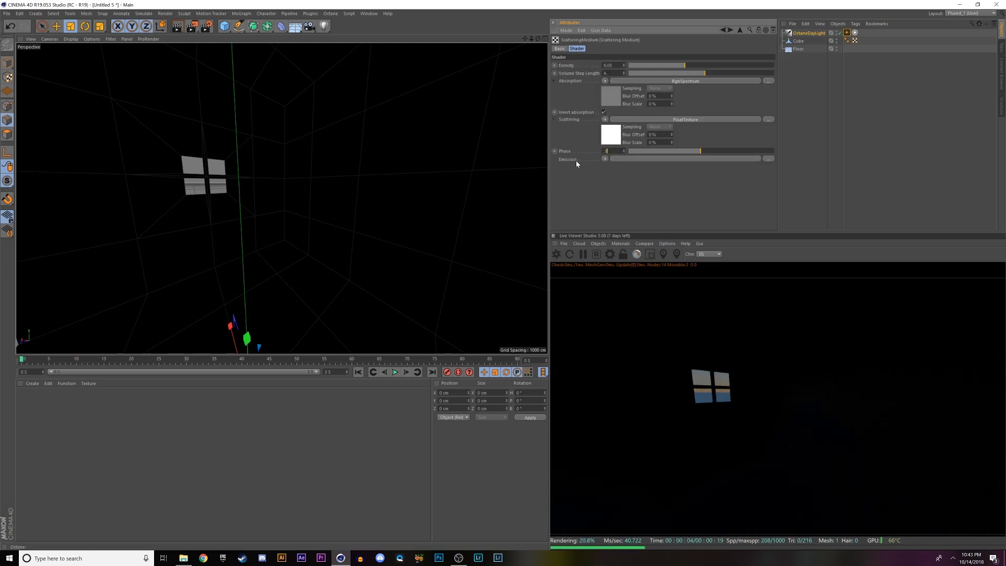
pyautogui.write('9')
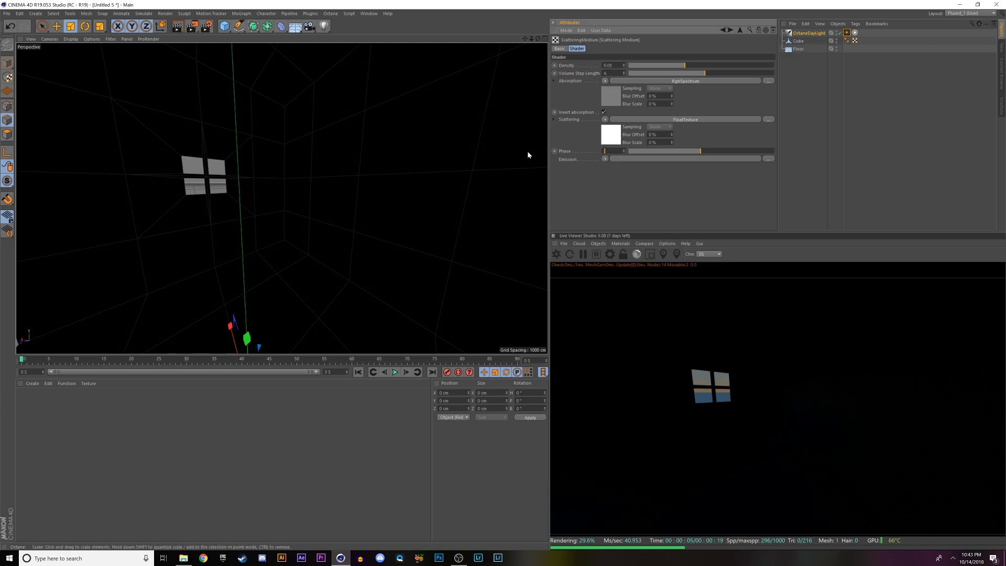
pyautogui.press('Return')
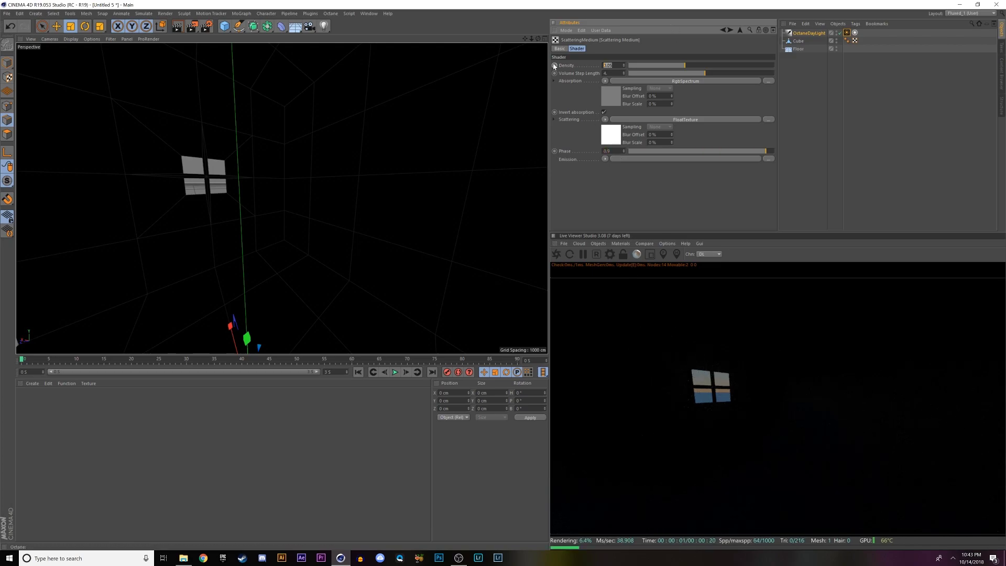
pyautogui.write('.02')
pyautogui.press('Return')
# Step: Return to the daylight tag's main settings, reduce the sun size to 0.1 and raise the power to about 3.9
pyautogui.click(723, 29)
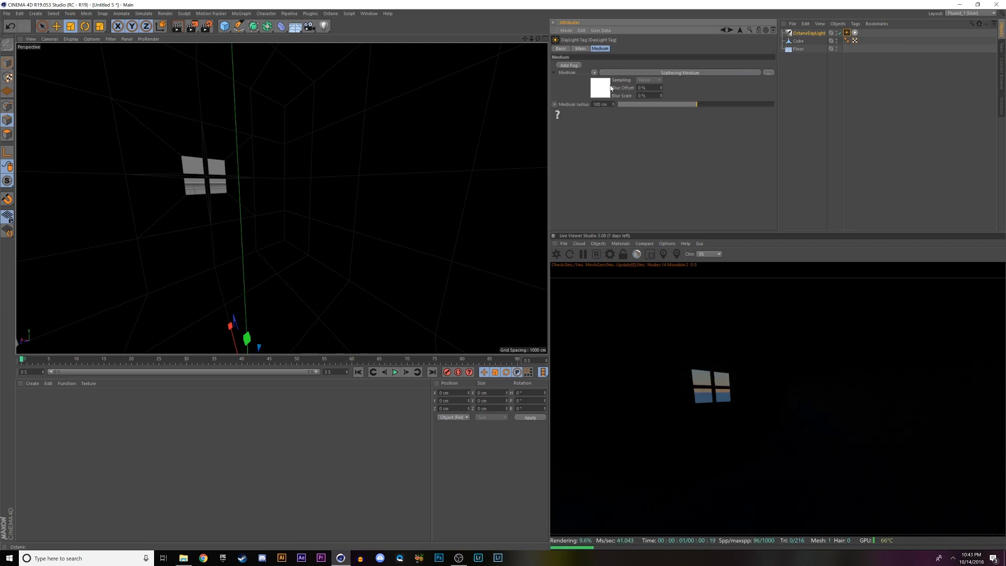
pyautogui.click(580, 48)
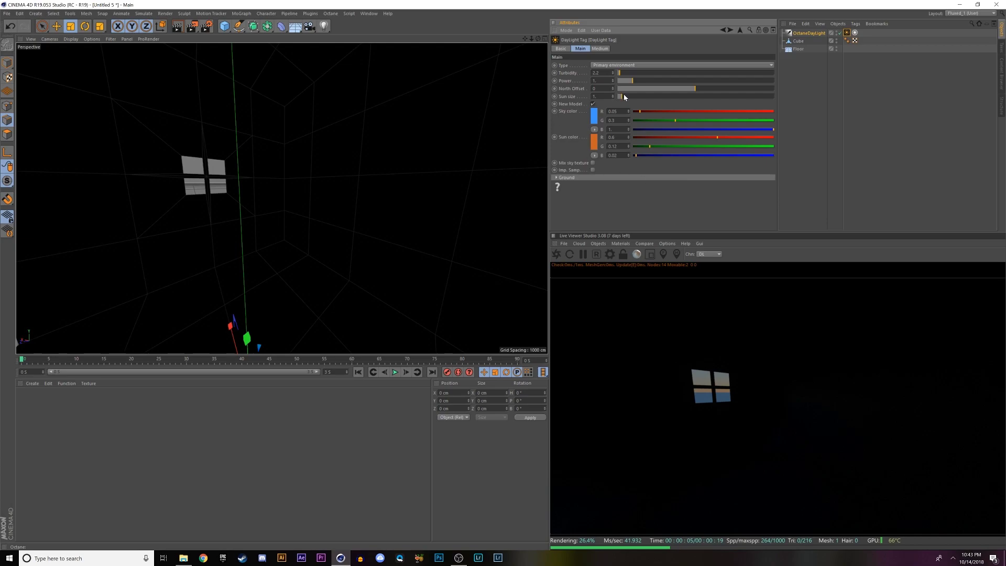
pyautogui.moveTo(624, 96); pyautogui.dragTo(619, 98)
pyautogui.moveTo(633, 82); pyautogui.dragTo(679, 82)
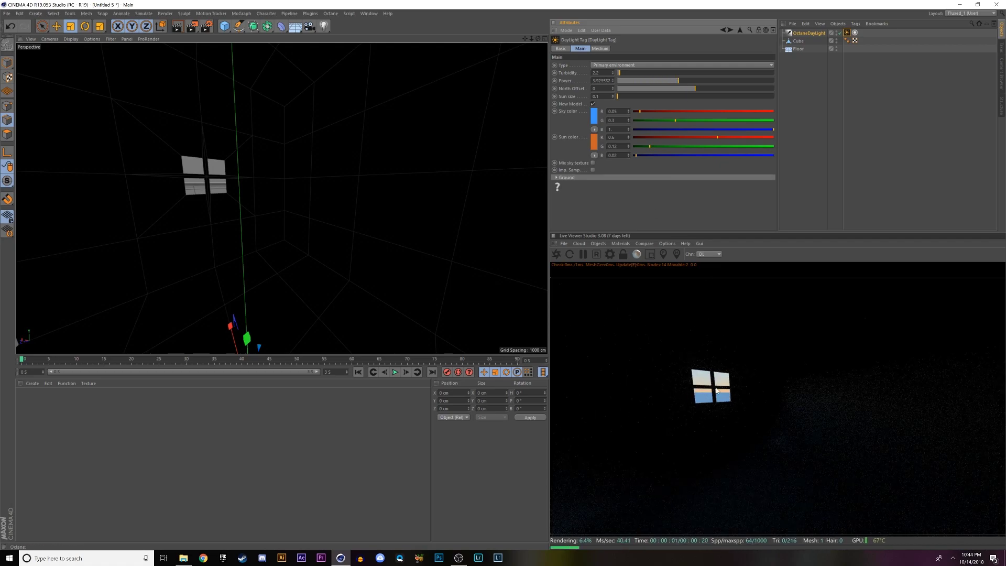
# Step: Move the OctaneDayLight object straight up along its vertical axis so its handles sit near the window's height
pyautogui.click(806, 34)
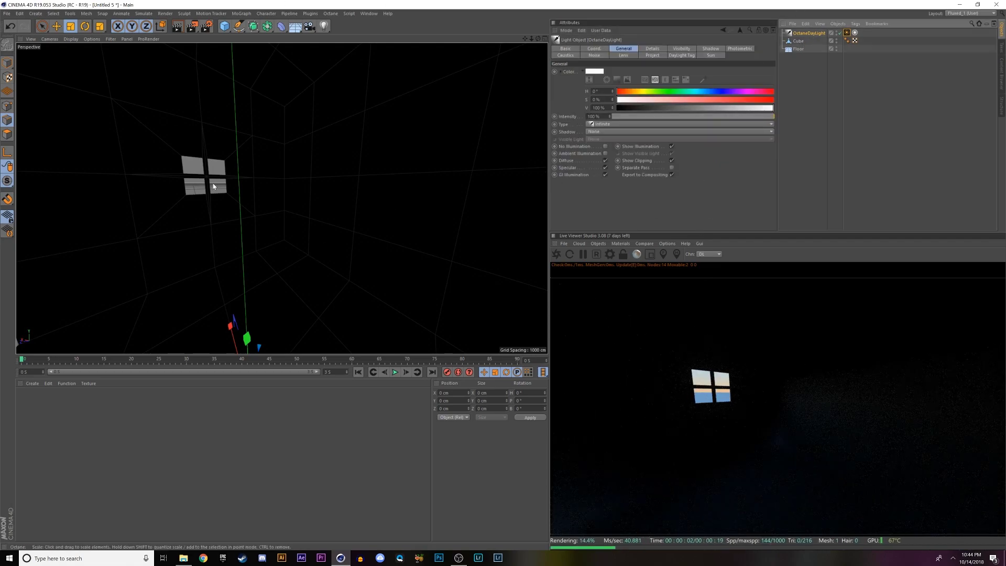
pyautogui.press('e')
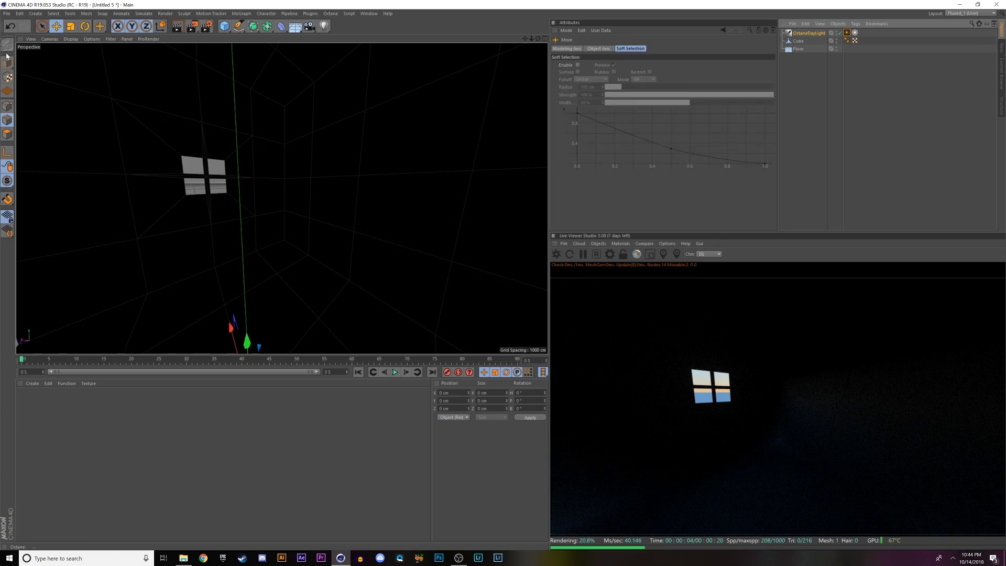
pyautogui.moveTo(247, 342); pyautogui.dragTo(255, 127)
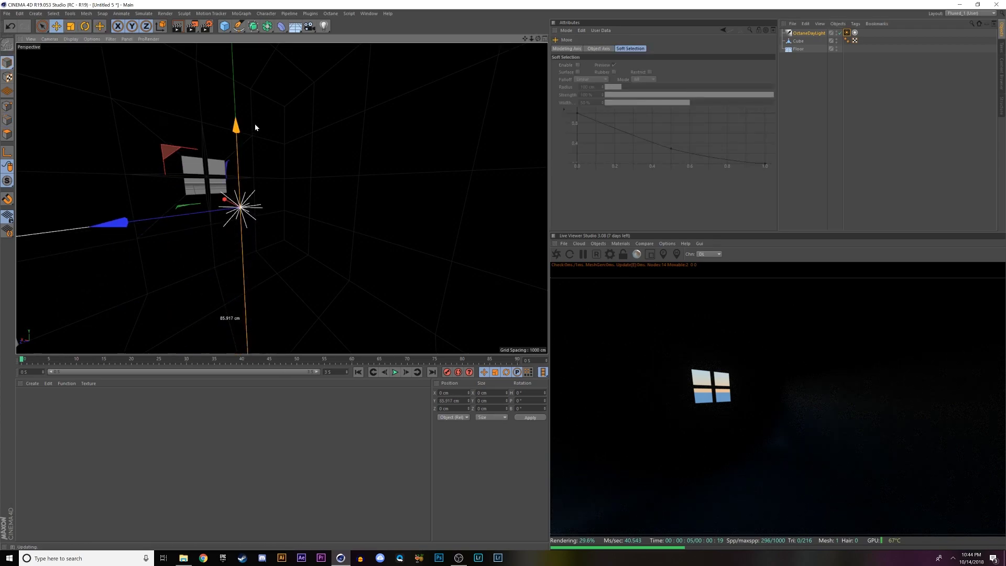
# Step: Rotate the daylight to about 103° heading, -13° pitch and -2° bank so the sun shines in through the window
pyautogui.click(71, 26)
pyautogui.click(83, 28)
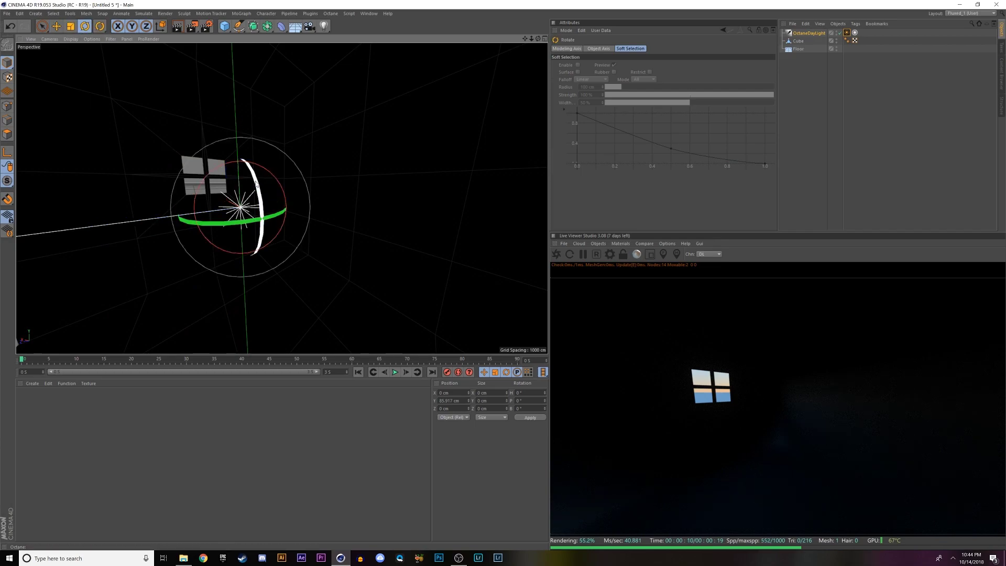
pyautogui.moveTo(257, 184); pyautogui.dragTo(243, 206)
pyautogui.hotkey('ctrl', 'z')
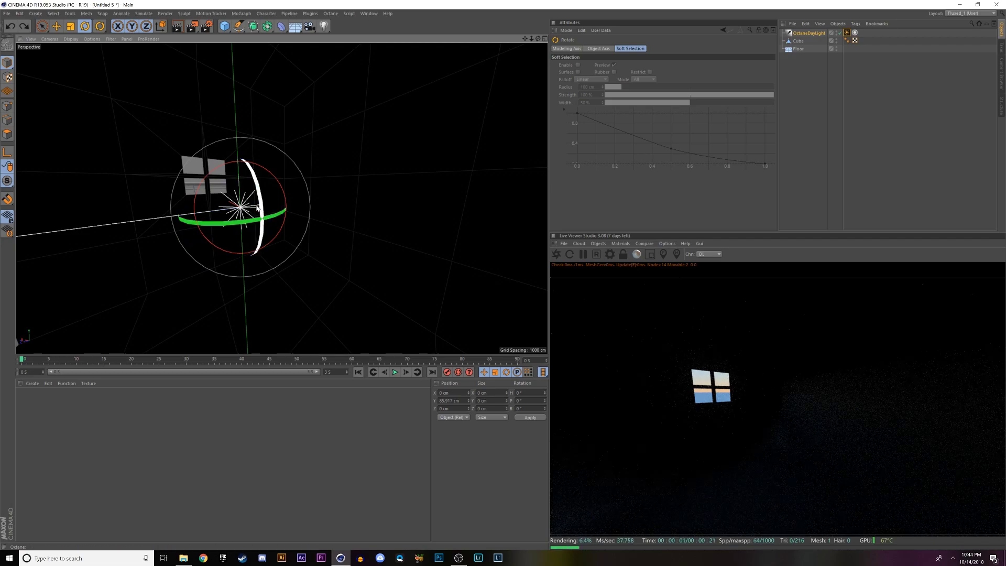
pyautogui.moveTo(245, 227); pyautogui.dragTo(476, 173)
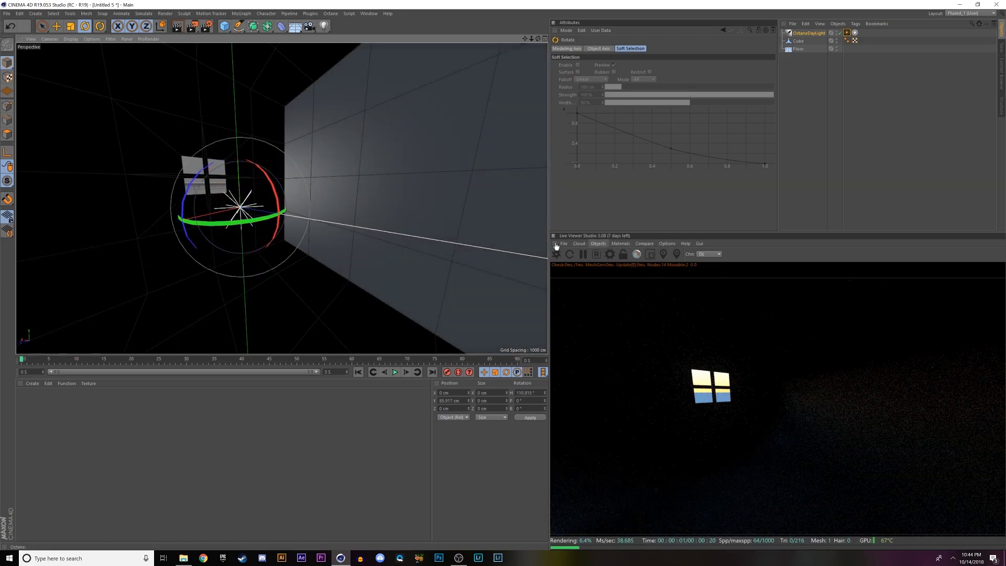
pyautogui.moveTo(274, 190); pyautogui.dragTo(277, 210)
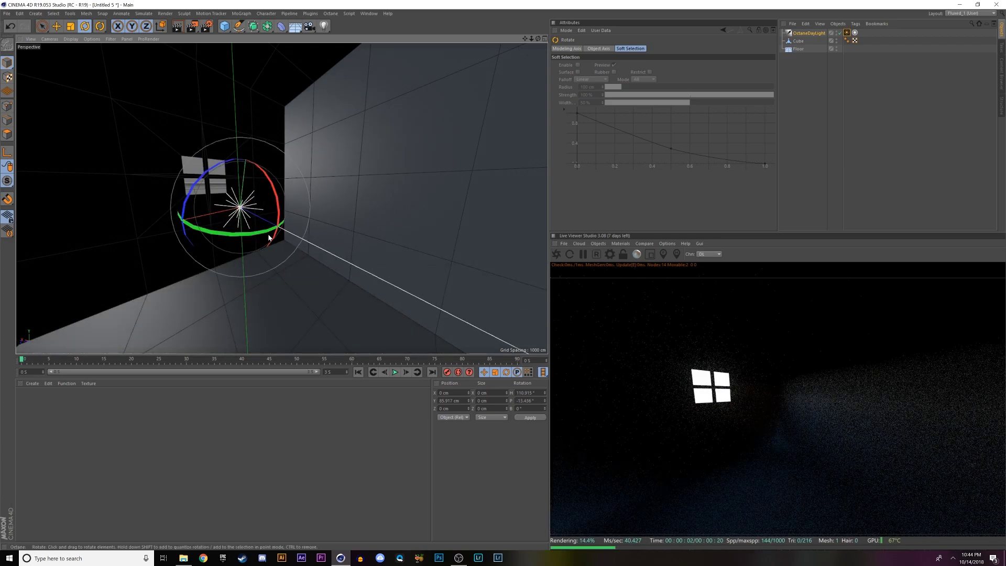
pyautogui.moveTo(272, 227); pyautogui.dragTo(263, 233)
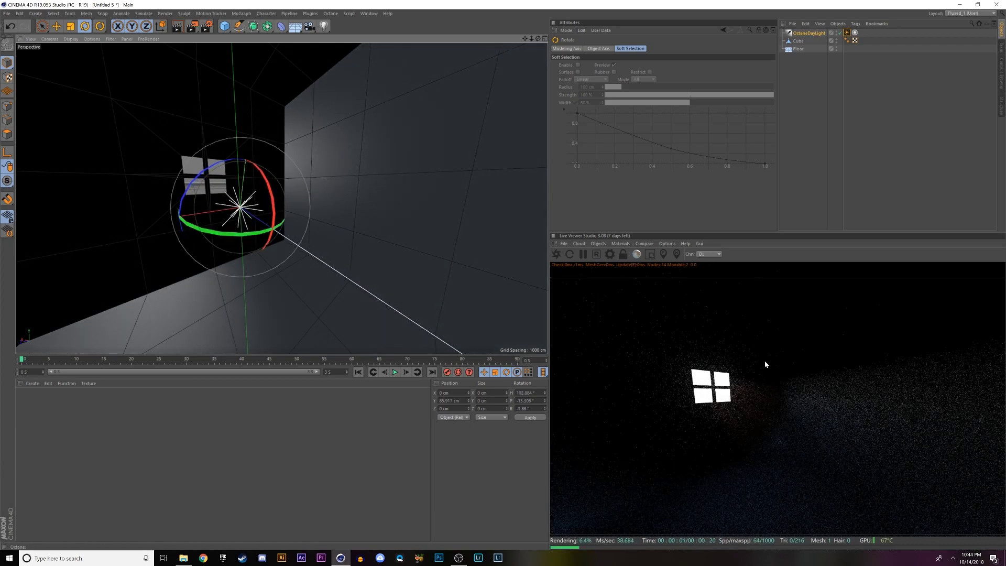
# Step: Darken the daylight tag's sky color to a brightness value of 20% and raise the power to about 8.7
pyautogui.click(809, 33)
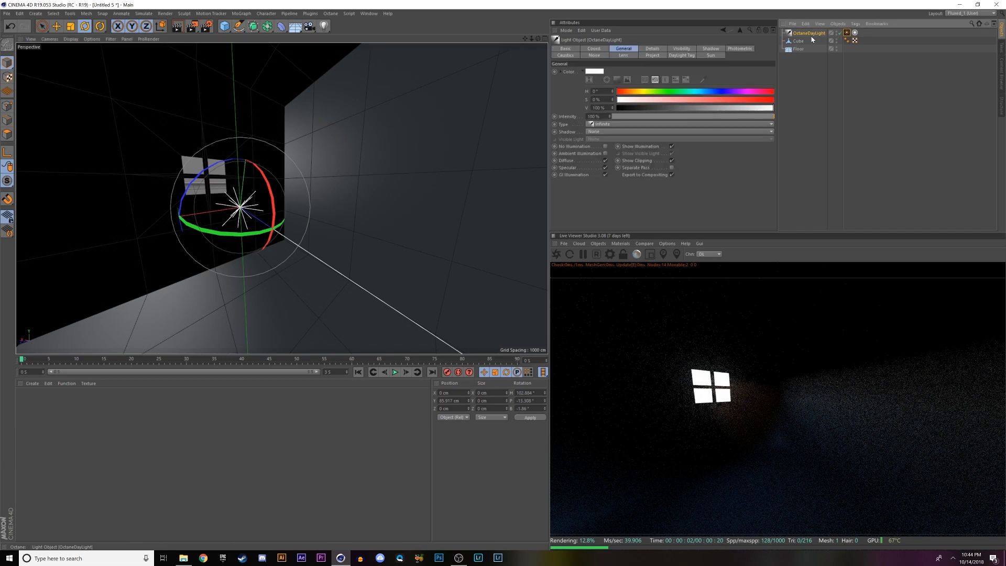
pyautogui.click(847, 33)
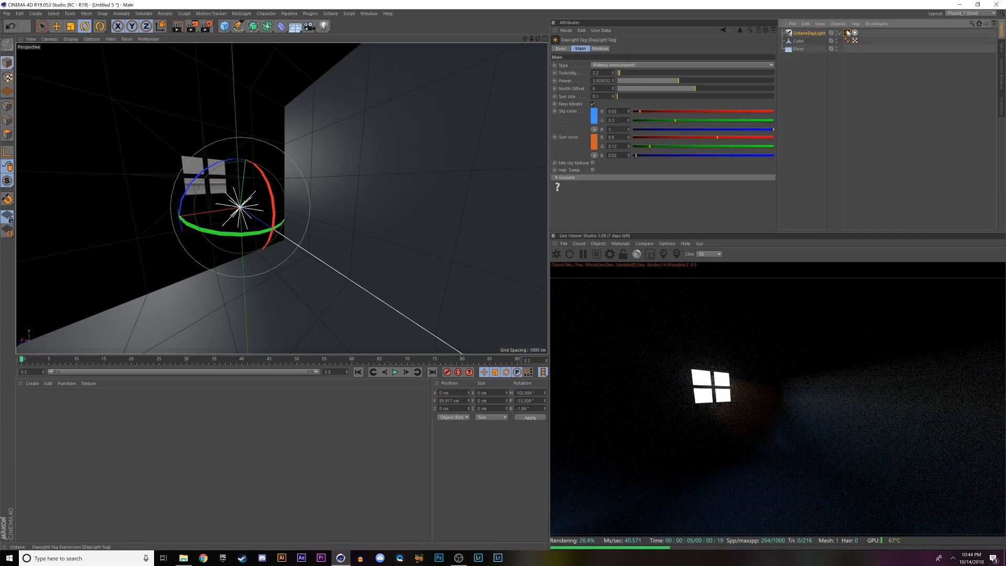
pyautogui.click(594, 116)
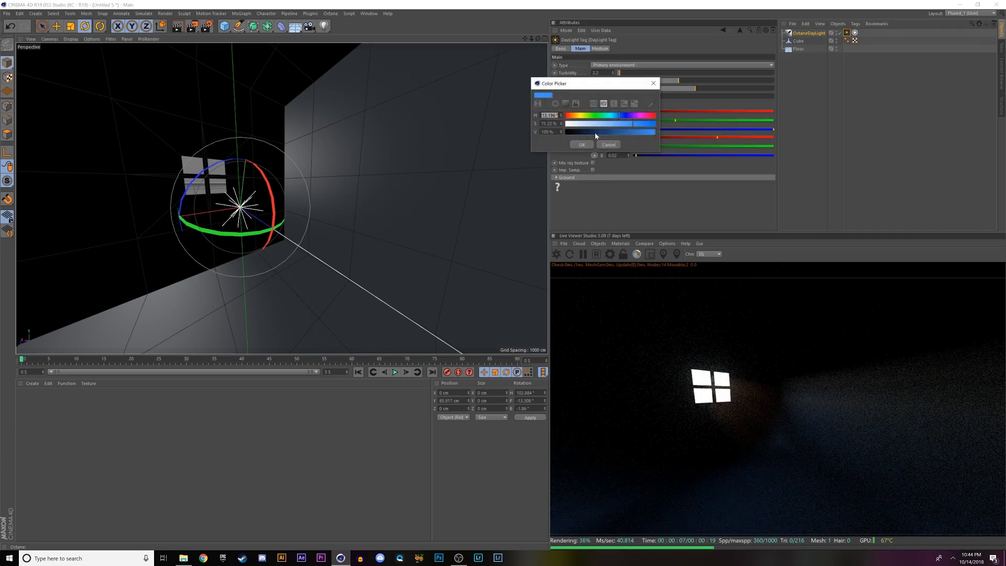
pyautogui.moveTo(596, 132); pyautogui.dragTo(584, 132)
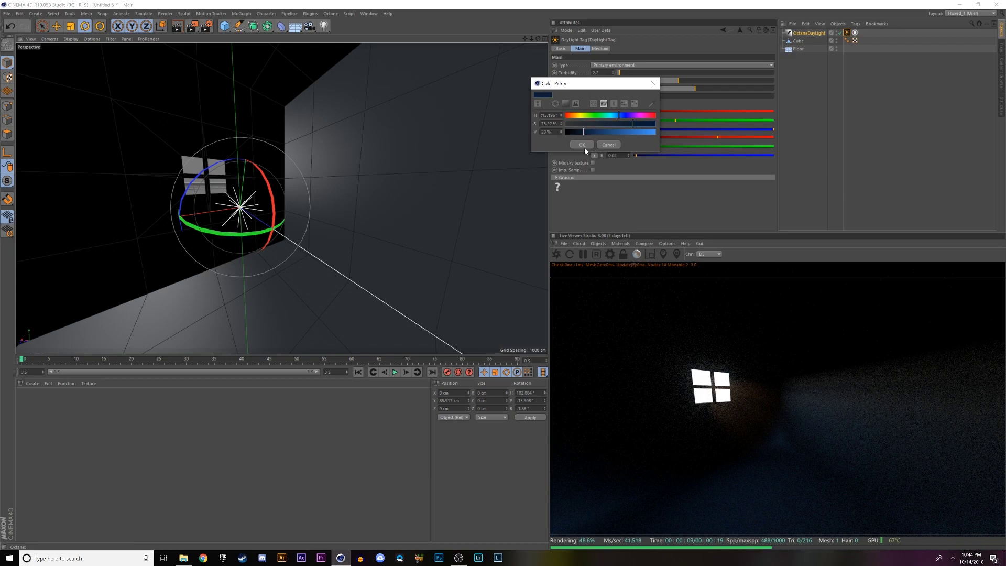
pyautogui.click(582, 145)
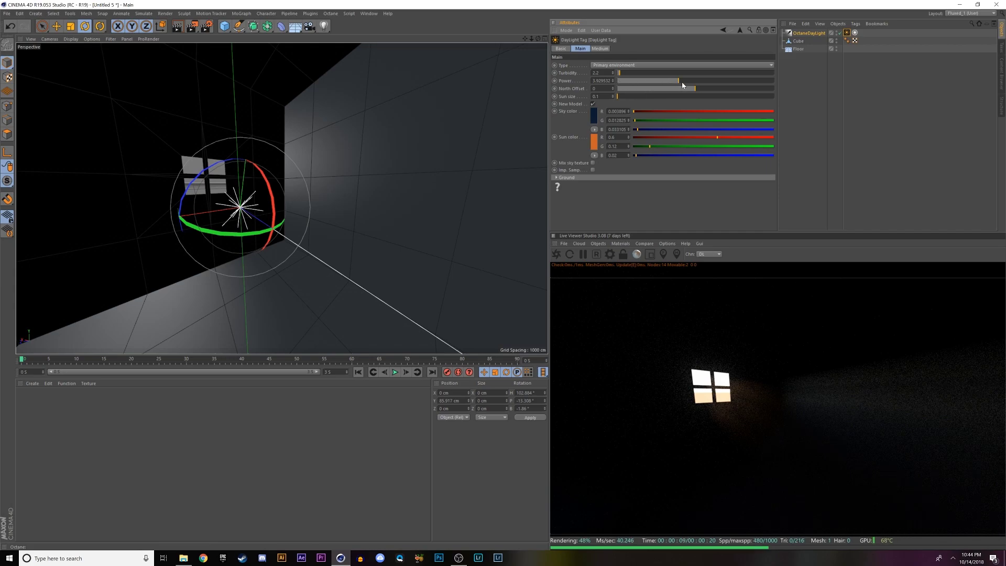
pyautogui.moveTo(680, 81); pyautogui.dragTo(753, 81)
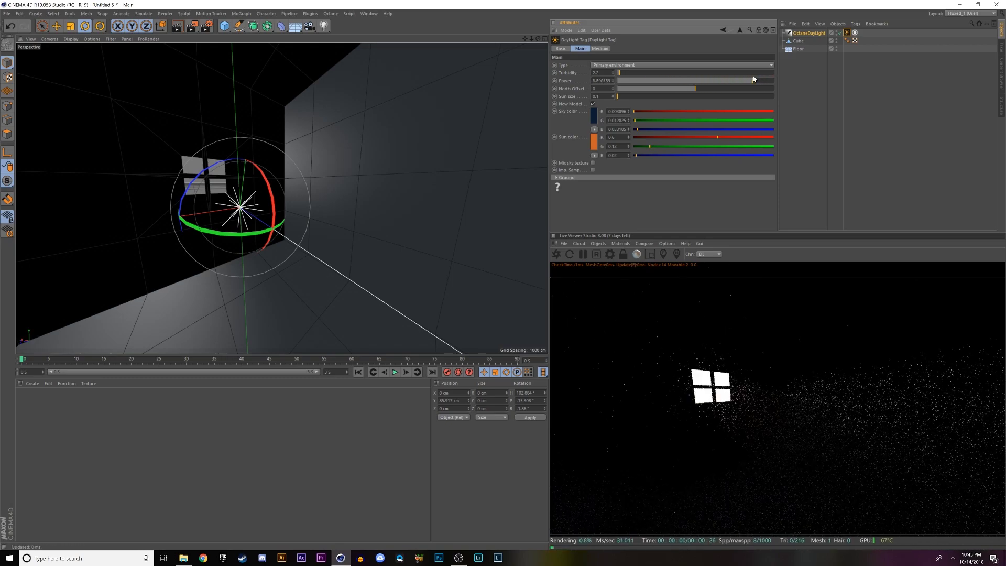
# Step: Increase the daylight tag's medium radius to about 650 cm
pyautogui.click(599, 49)
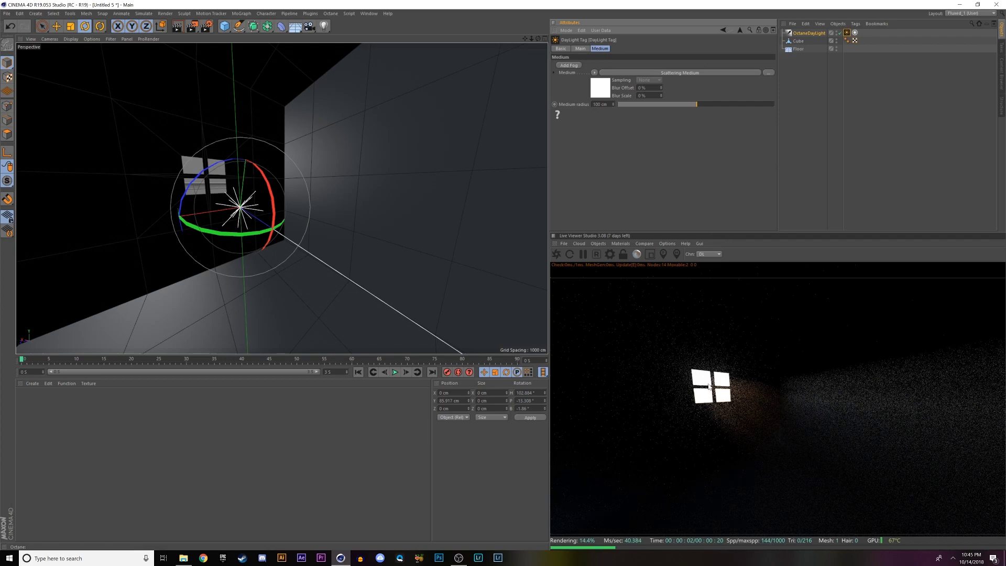
pyautogui.moveTo(696, 105); pyautogui.dragTo(726, 105)
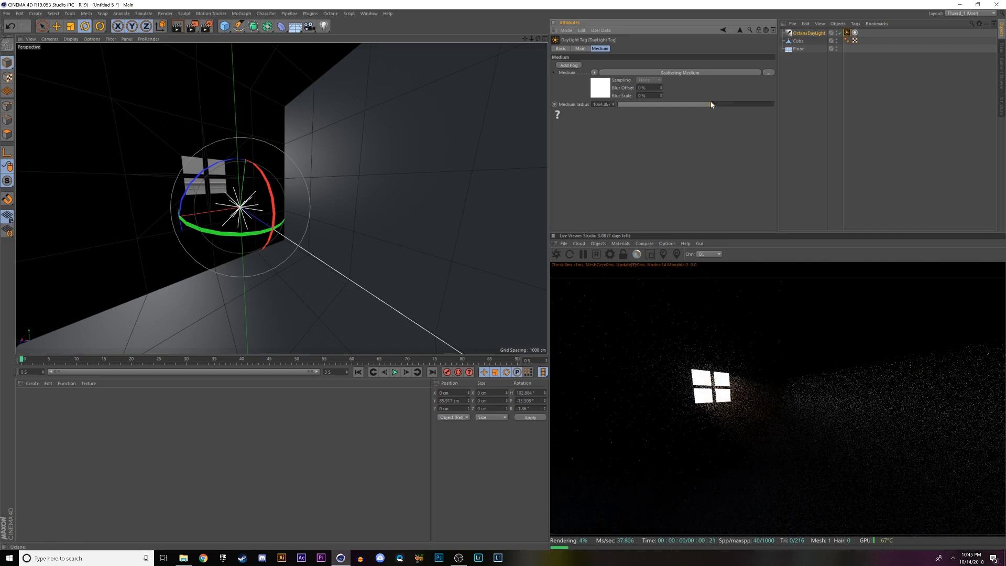
pyautogui.click(711, 104)
pyautogui.moveTo(711, 104); pyautogui.dragTo(707, 104)
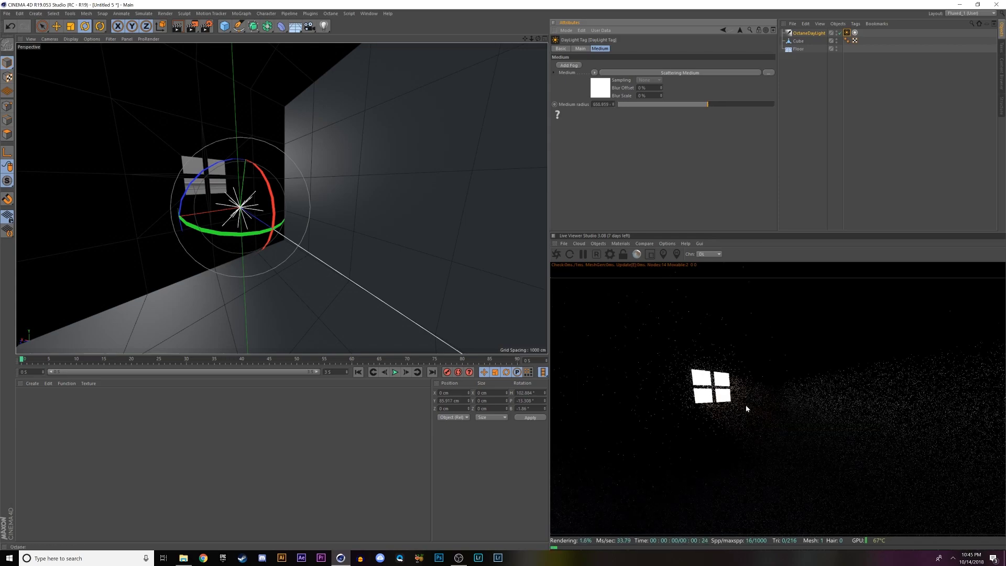
# Step: Review the Scattering Medium settings and try daylight sun sizes of about 11 and 30 before restoring 0.1
pyautogui.click(585, 49)
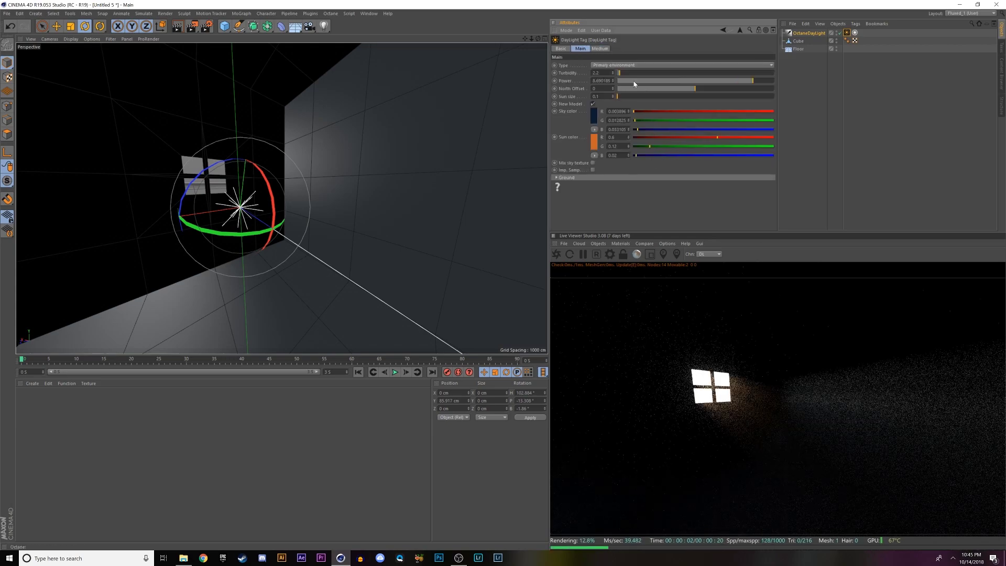
pyautogui.click(596, 49)
pyautogui.click(598, 88)
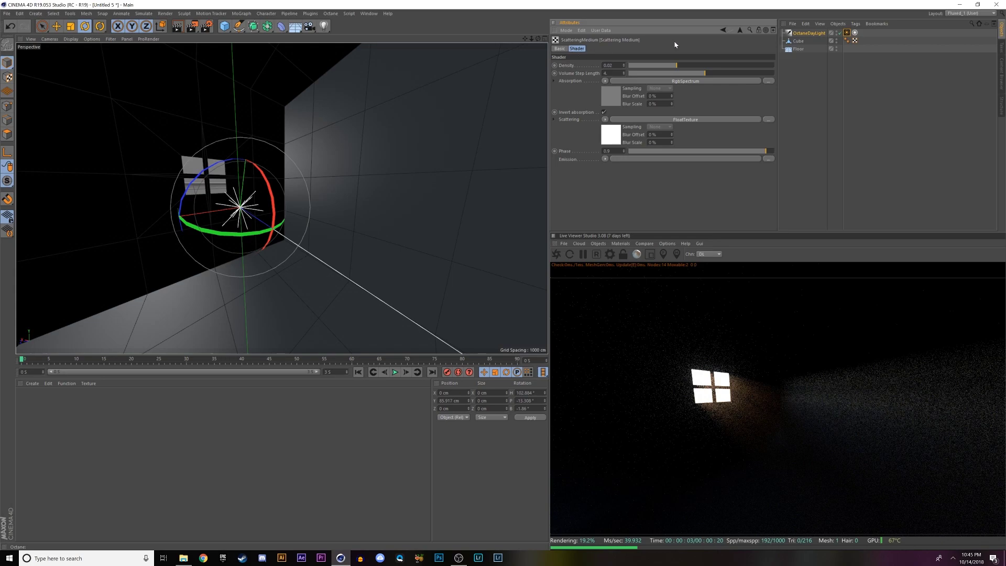
pyautogui.click(725, 31)
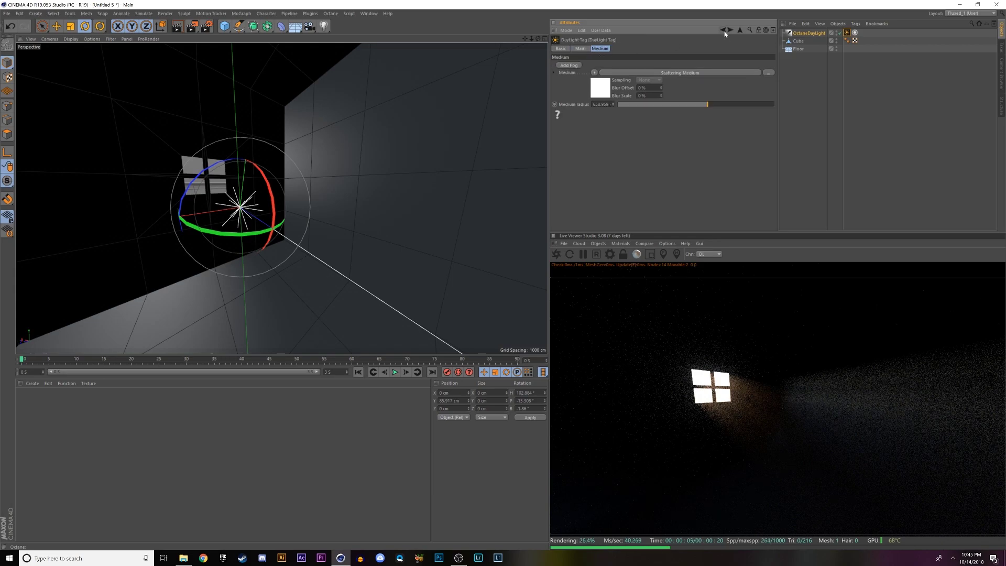
pyautogui.click(581, 49)
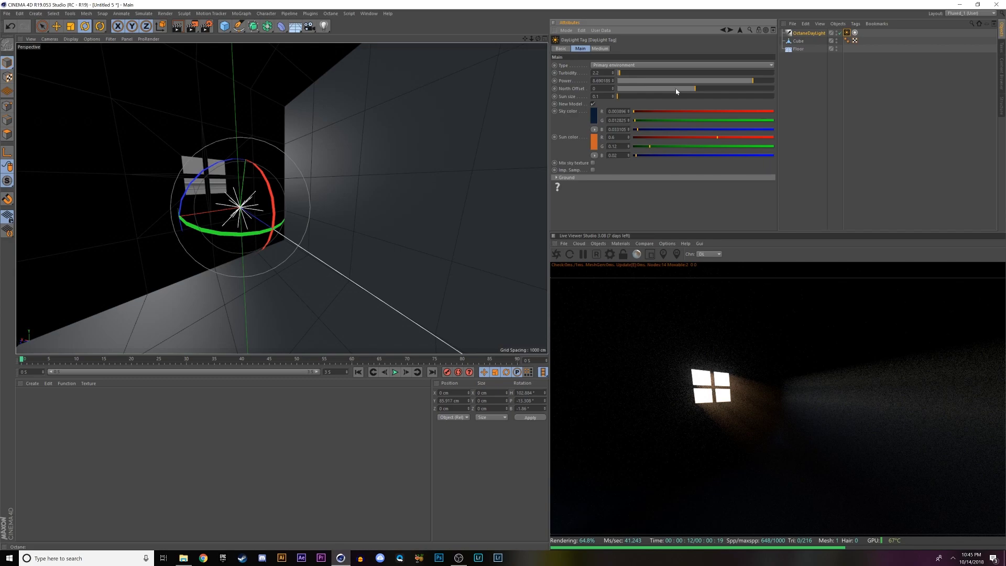
pyautogui.moveTo(621, 97); pyautogui.dragTo(674, 96)
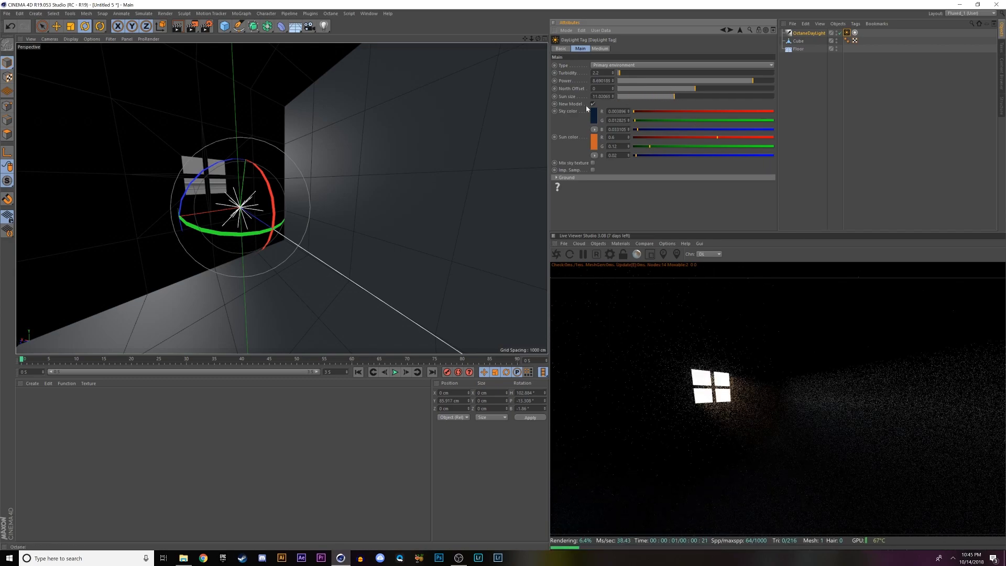
pyautogui.moveTo(674, 97); pyautogui.dragTo(872, 95)
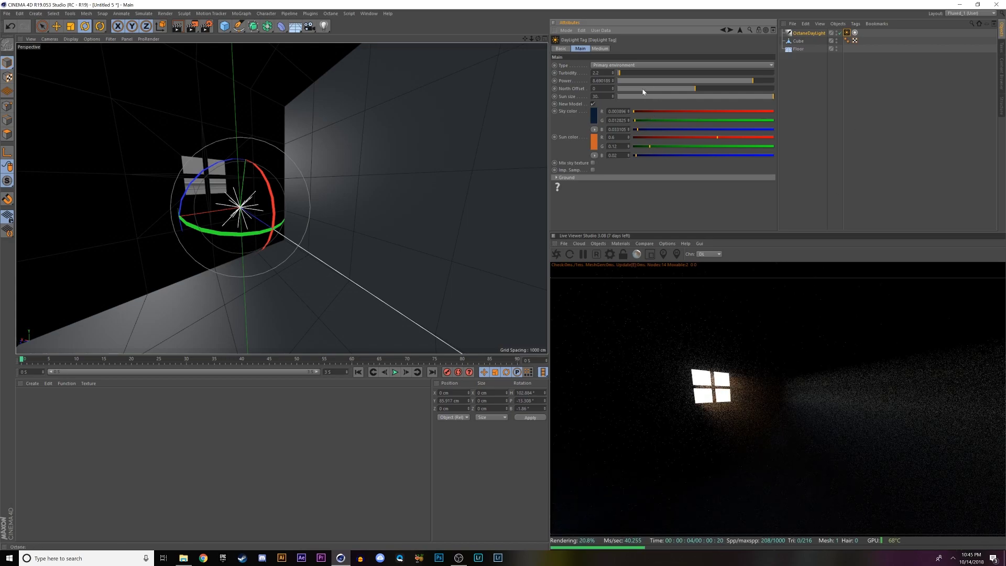
pyautogui.moveTo(644, 95); pyautogui.dragTo(618, 96)
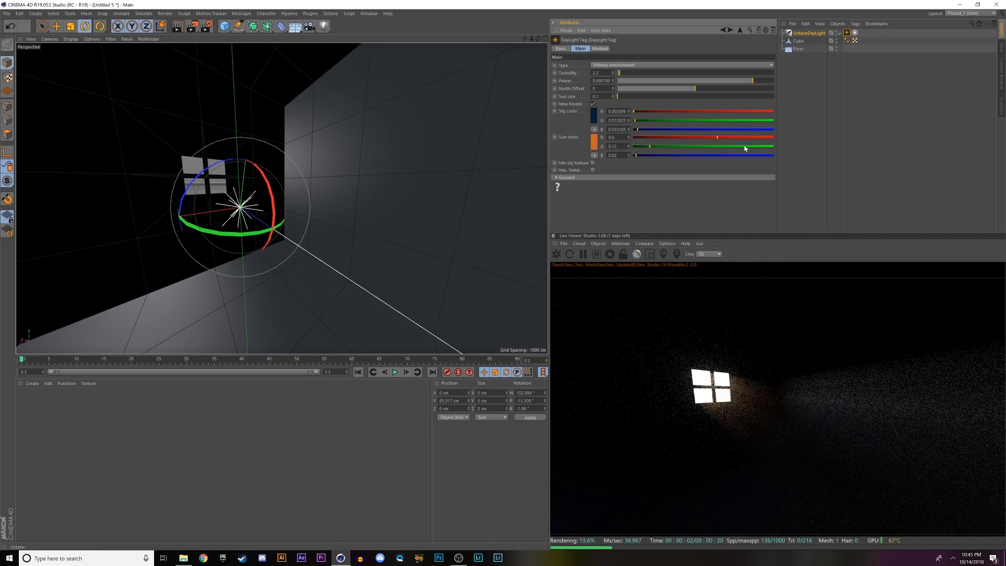
# Step: Rotate the daylight to a heading of about 97° and set the Octane max samples to 5000
pyautogui.moveTo(278, 230); pyautogui.dragTo(245, 235)
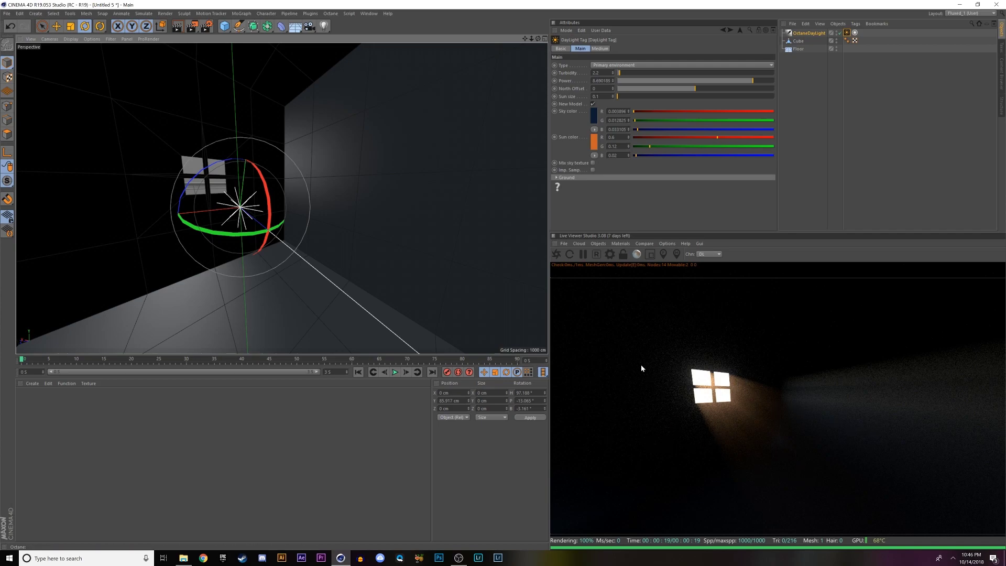
pyautogui.click(610, 254)
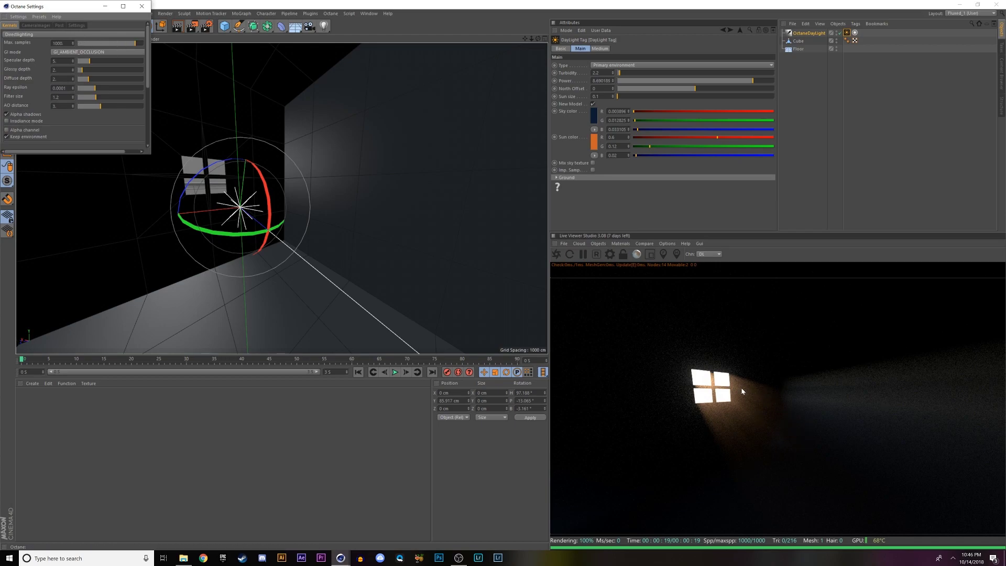
pyautogui.click(63, 42)
pyautogui.write('5000')
pyautogui.press('Return')
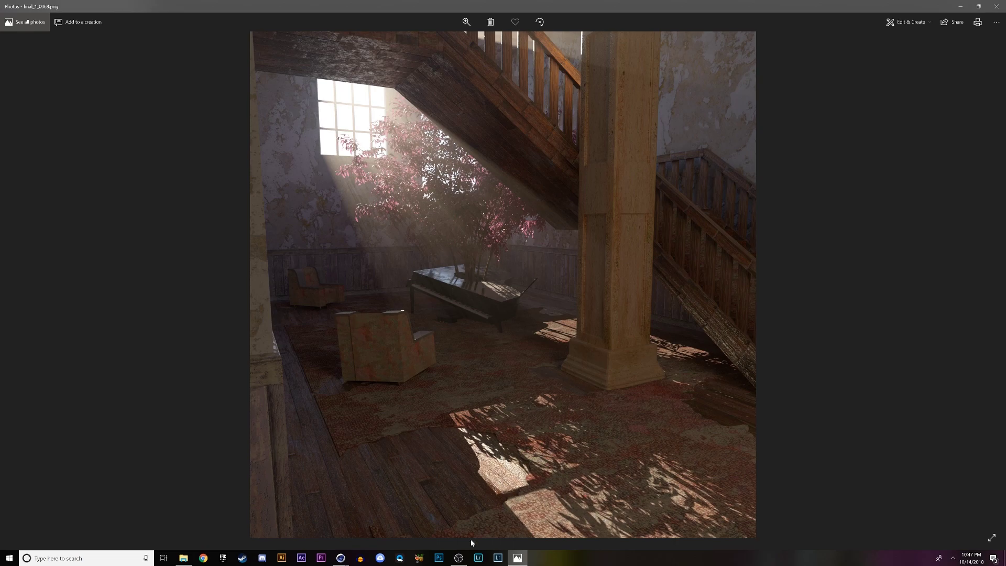
# Step: Switch from the reference image back to Cinema 4D and orbit the perspective view to reframe the window from inside the room
pyautogui.moveTo(341, 557)
pyautogui.click(315, 516)
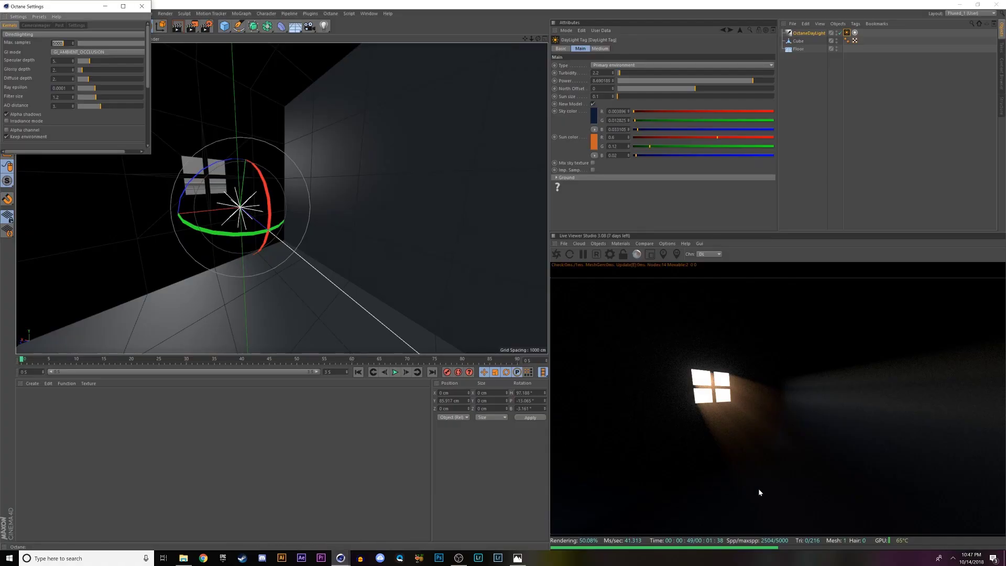
pyautogui.keyDown('alt'); pyautogui.moveTo(286, 219); pyautogui.dragTo(302, 232); pyautogui.keyUp('alt')
pyautogui.keyDown('alt'); pyautogui.moveTo(398, 320); pyautogui.dragTo(281, 198, button='middle'); pyautogui.keyUp('alt')
pyautogui.keyDown('alt'); pyautogui.moveTo(281, 198); pyautogui.dragTo(417, 268); pyautogui.keyUp('alt')
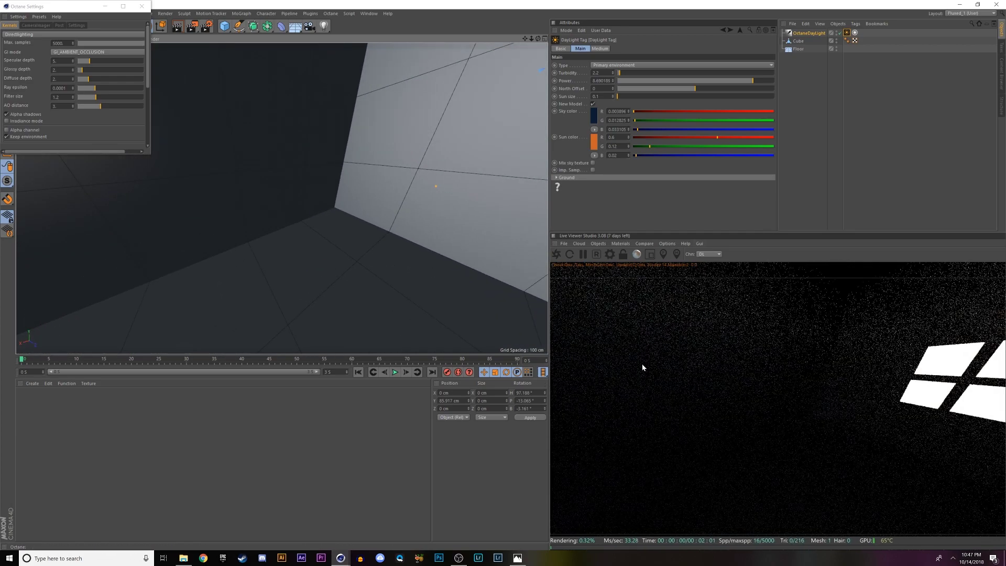
pyautogui.keyDown('alt'); pyautogui.moveTo(208, 261); pyautogui.dragTo(307, 228); pyautogui.keyUp('alt')
pyautogui.keyDown('alt'); pyautogui.moveTo(497, 190); pyautogui.dragTo(299, 200); pyautogui.keyUp('alt')
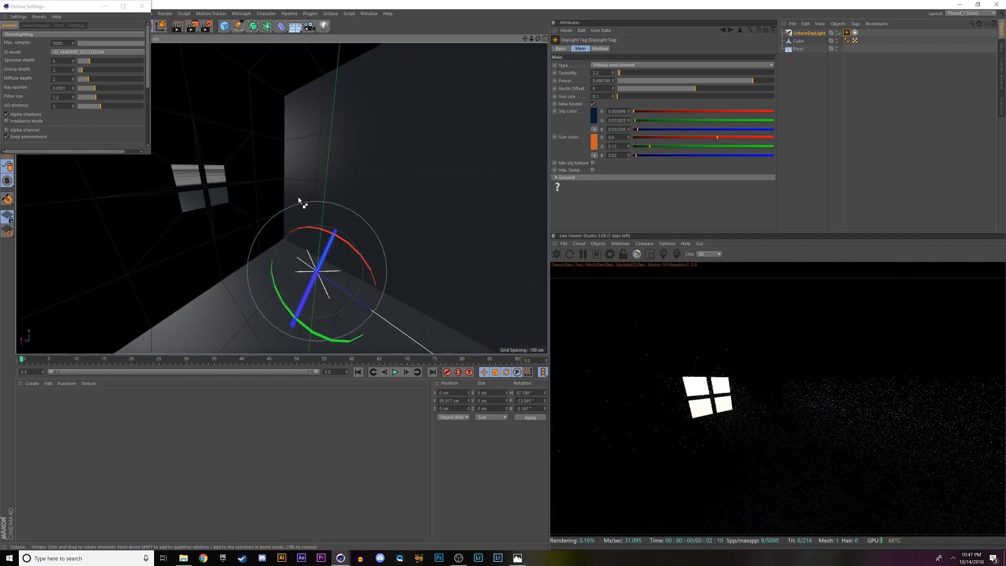